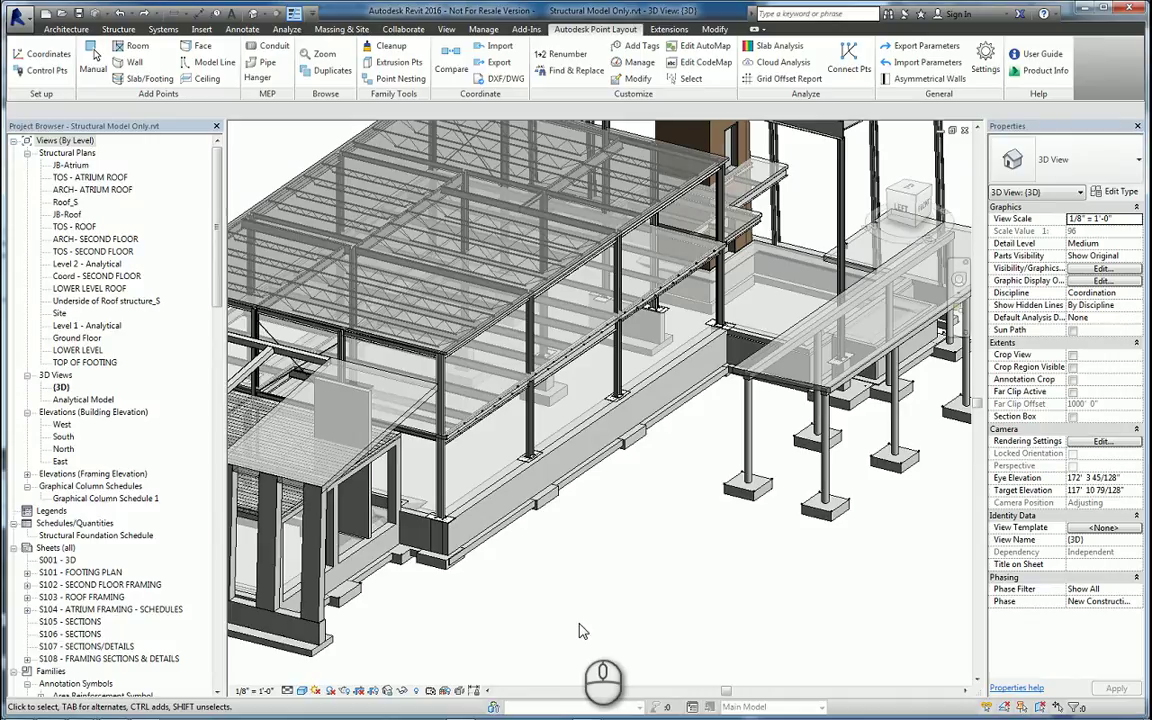
Set Point Layout to place a grid of points on faces, measured in decimal feet.
{"action": "scroll", "coordinate": [583, 631], "scroll_direction": "up", "scroll_amount": 3}
{"action": "middle_click_drag", "start_coordinate": [607, 540], "coordinate": [657, 601]}
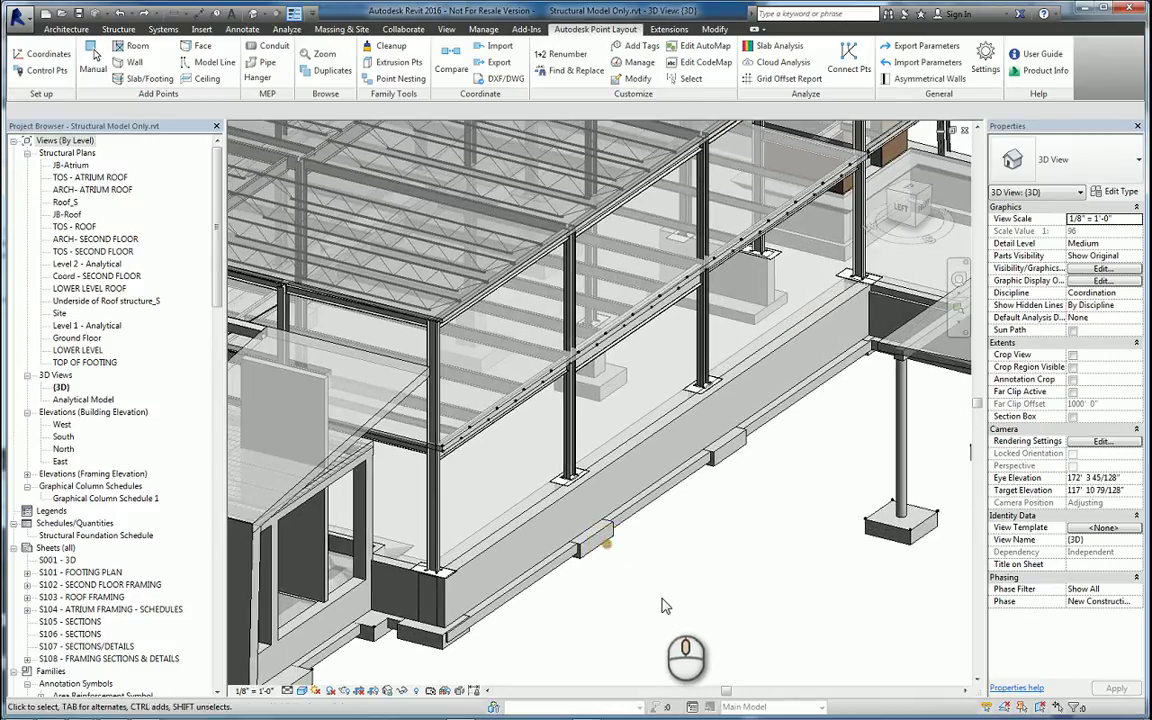
{"action": "scroll", "coordinate": [657, 601], "scroll_direction": "up", "scroll_amount": 1}
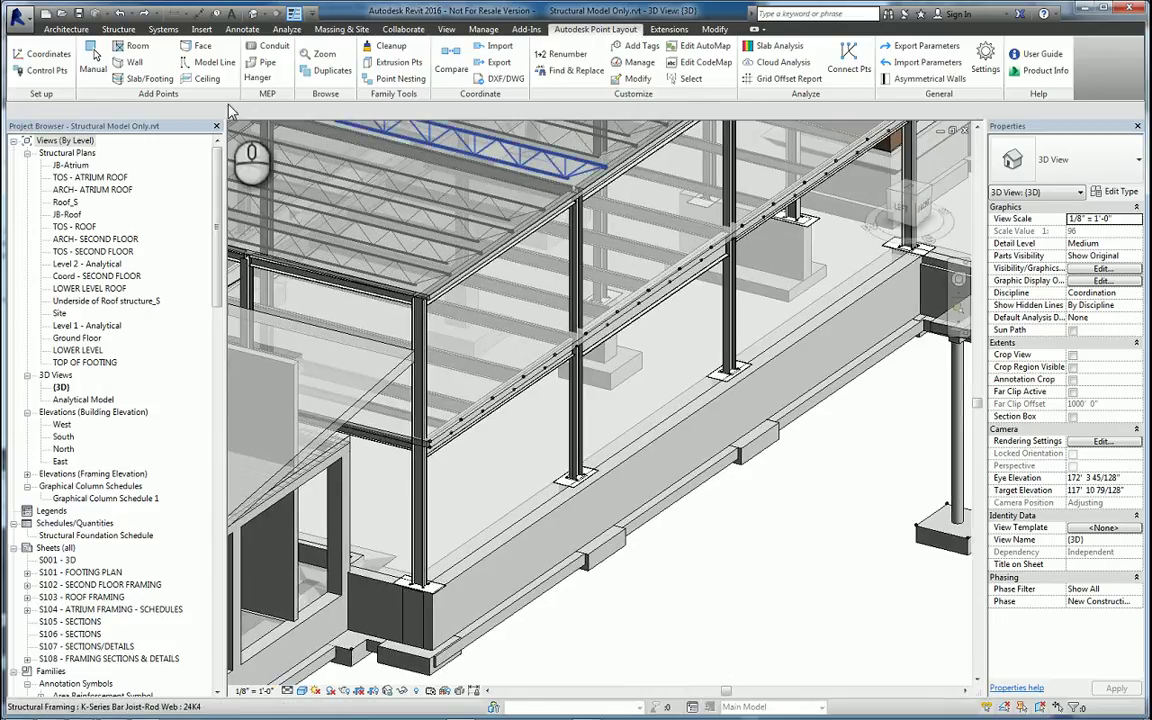
{"action": "left_click", "coordinate": [207, 64]}
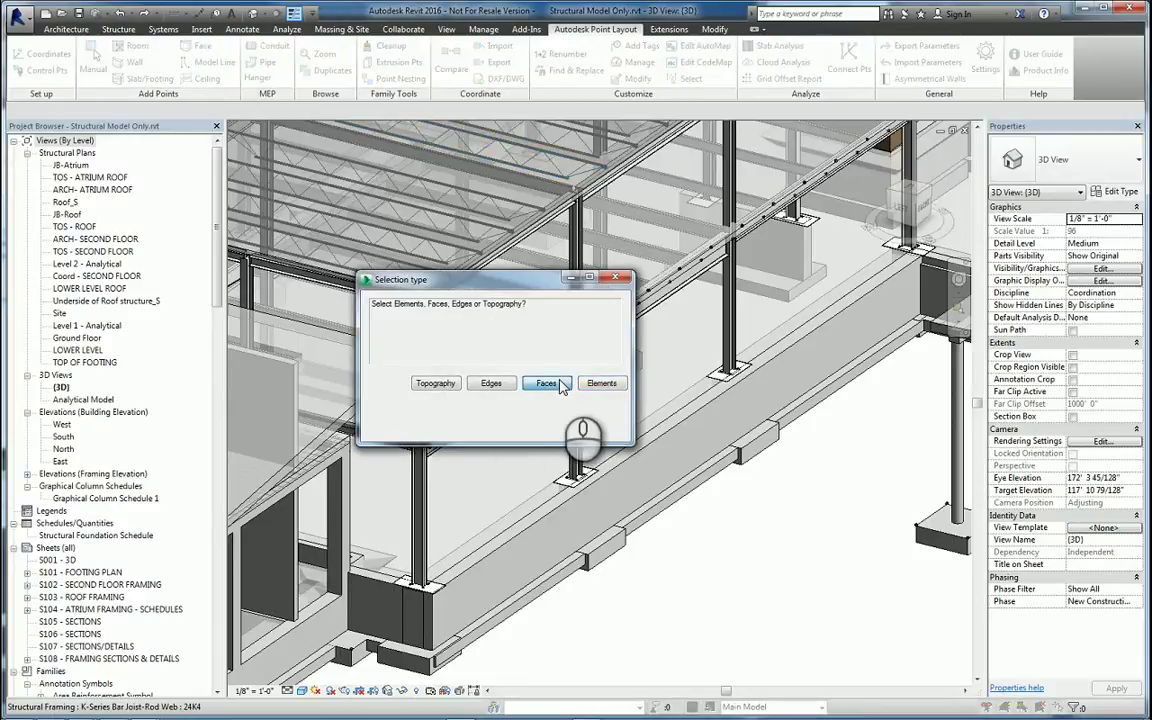
{"action": "left_click", "coordinate": [547, 384]}
{"action": "left_click", "coordinate": [558, 385]}
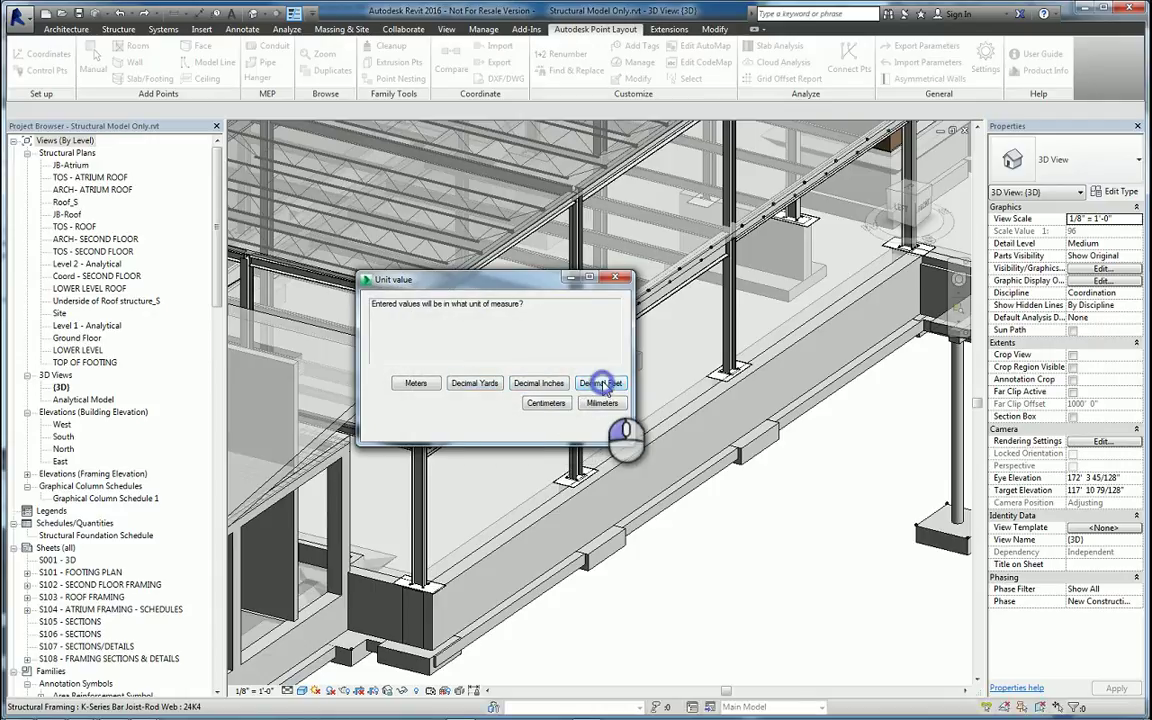
{"action": "left_click", "coordinate": [604, 385]}
Use 4x4 grid spacing with description 'Slab 4x4 grid points' and apply it to the slab face.
{"action": "left_click_drag", "start_coordinate": [437, 382], "coordinate": [332, 390]}
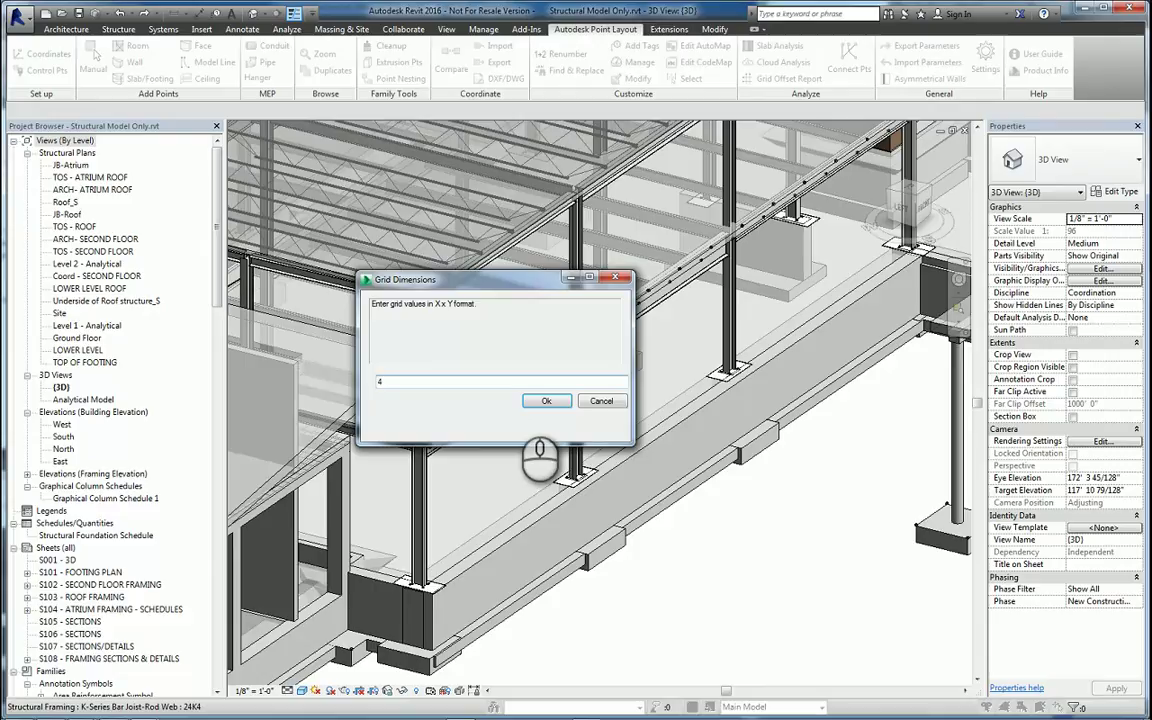
{"action": "type", "text": "4x4"}
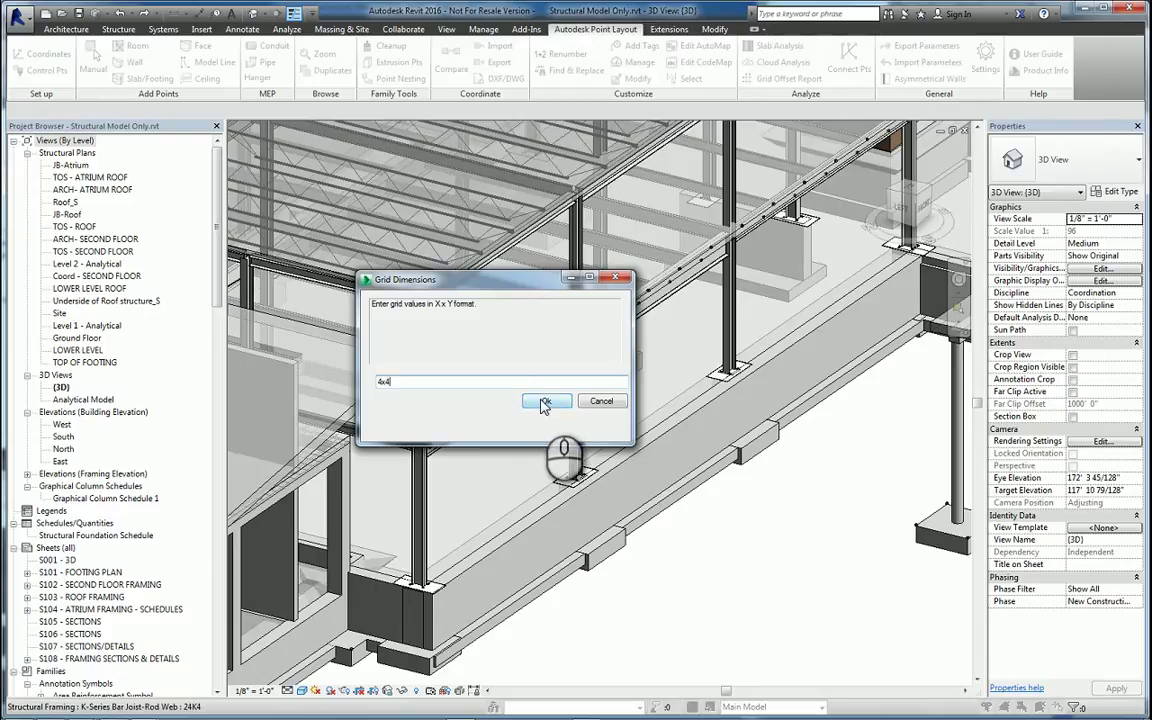
{"action": "left_click", "coordinate": [540, 401]}
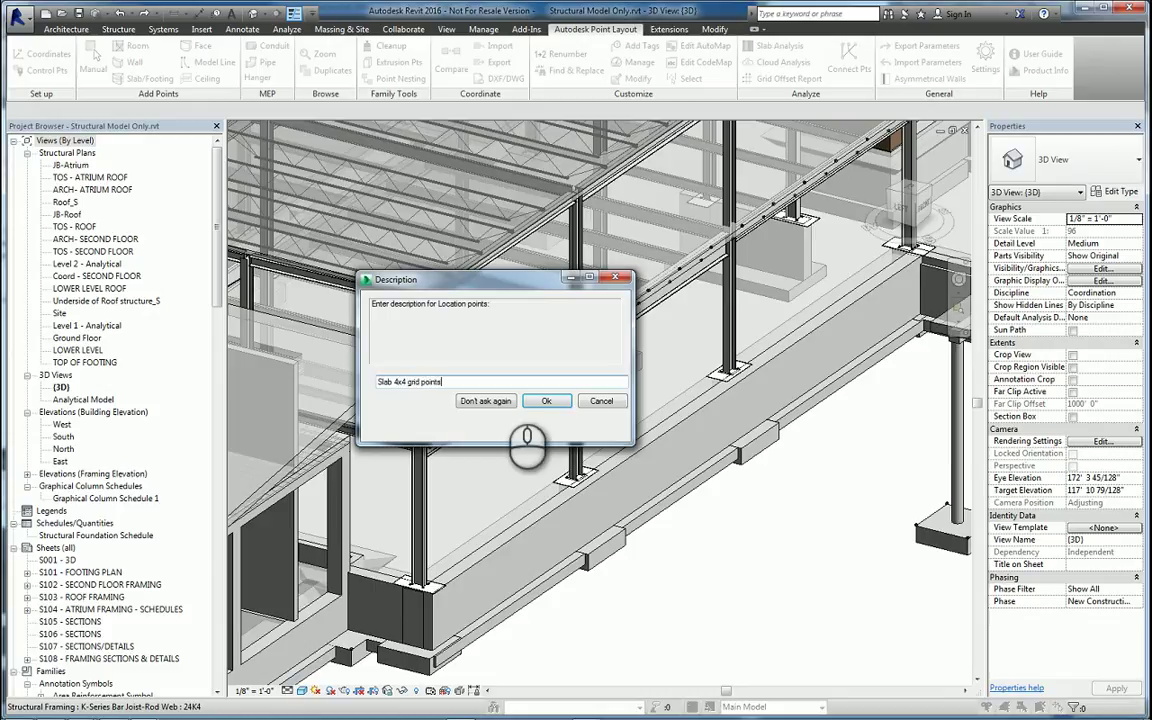
{"action": "left_click", "coordinate": [546, 401]}
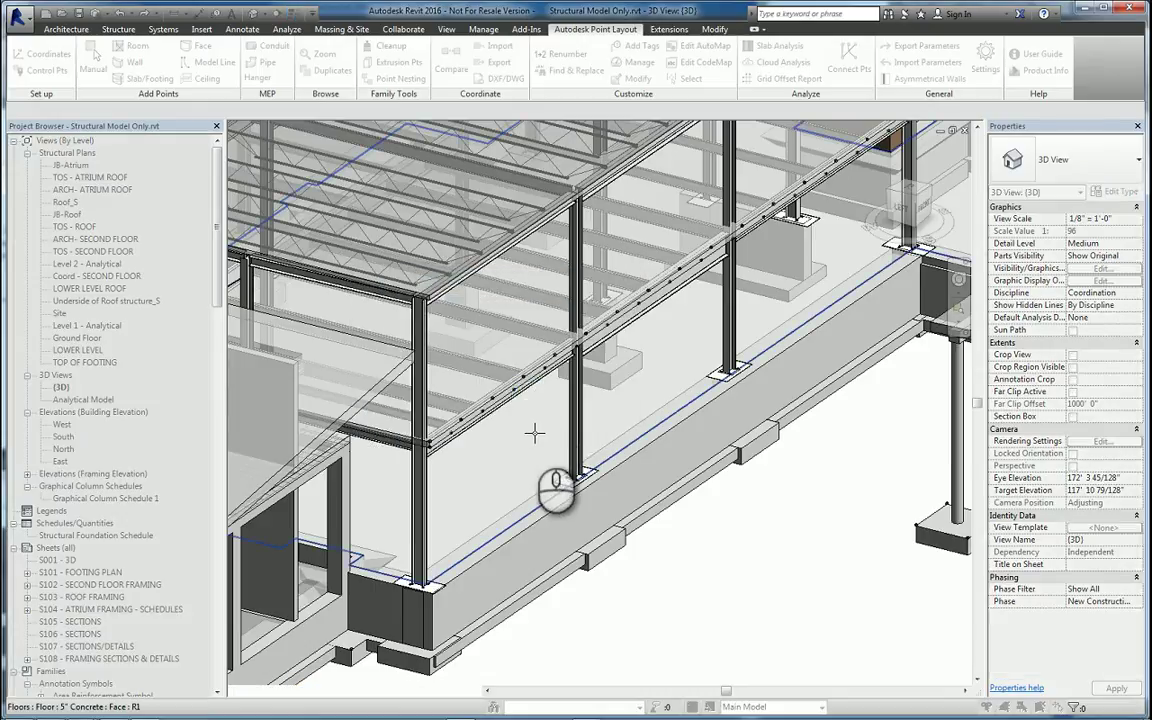
{"action": "left_click", "coordinate": [530, 435]}
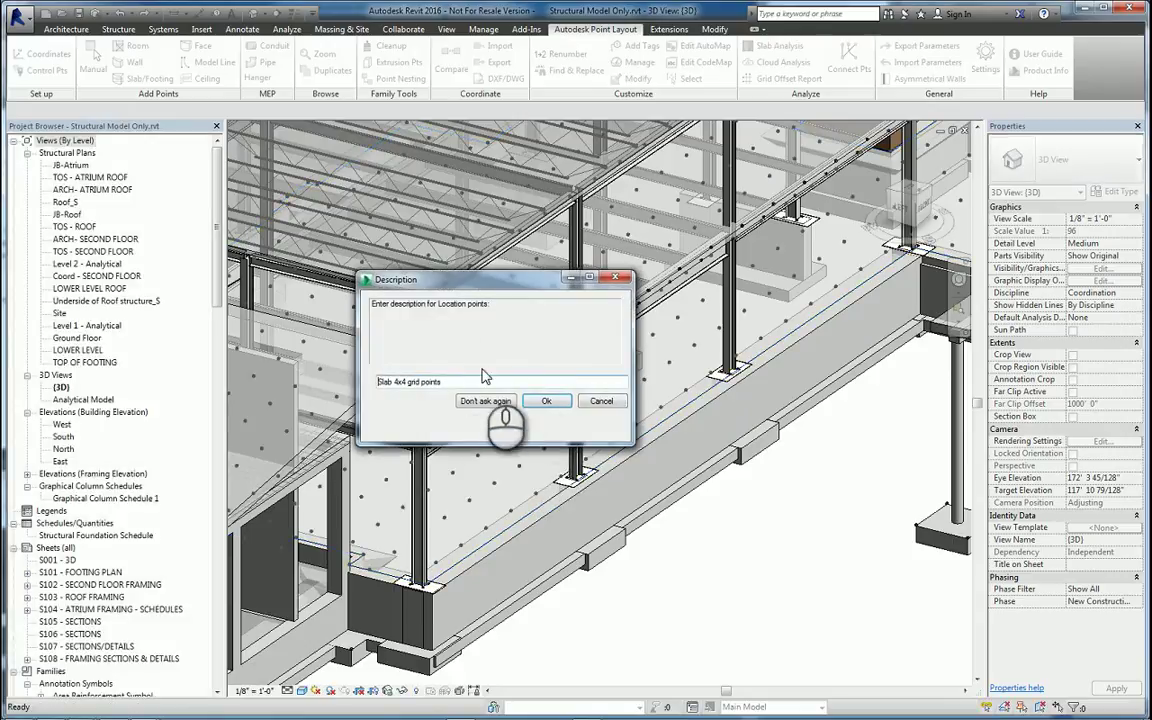
{"action": "left_click", "coordinate": [542, 401]}
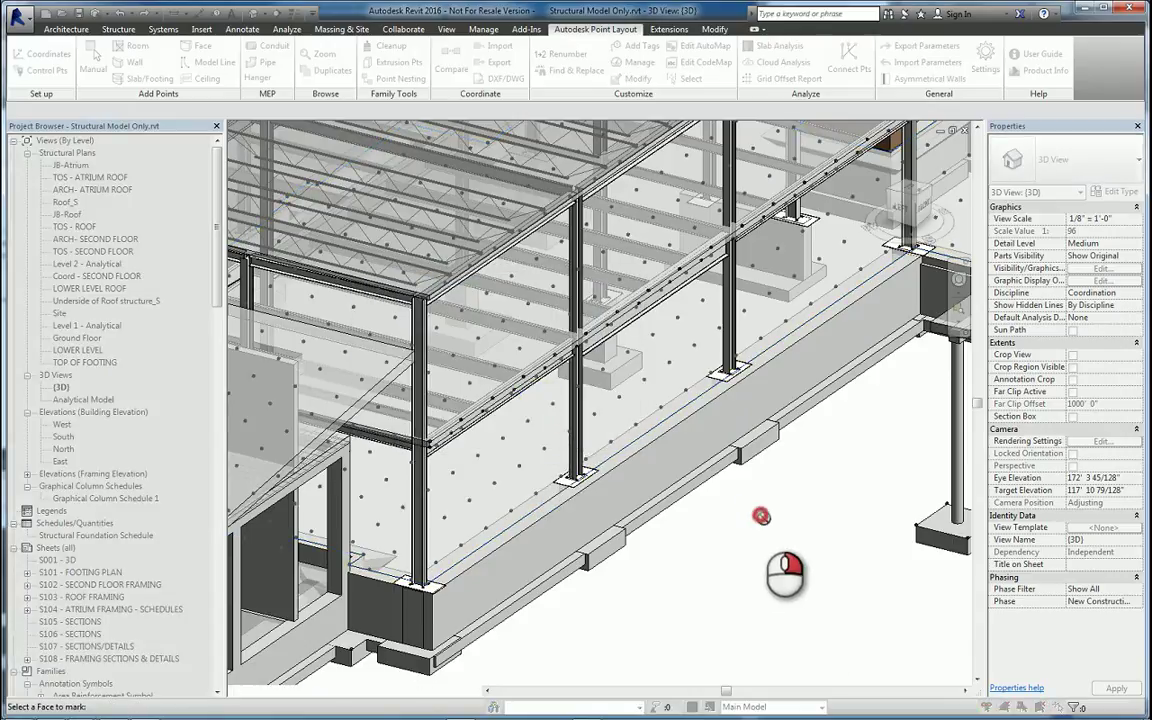
Cancel face marking and open Point Layout's Manage Points, dismissing the 27 warnings.
{"action": "right_click", "coordinate": [761, 516]}
{"action": "left_click", "coordinate": [787, 522]}
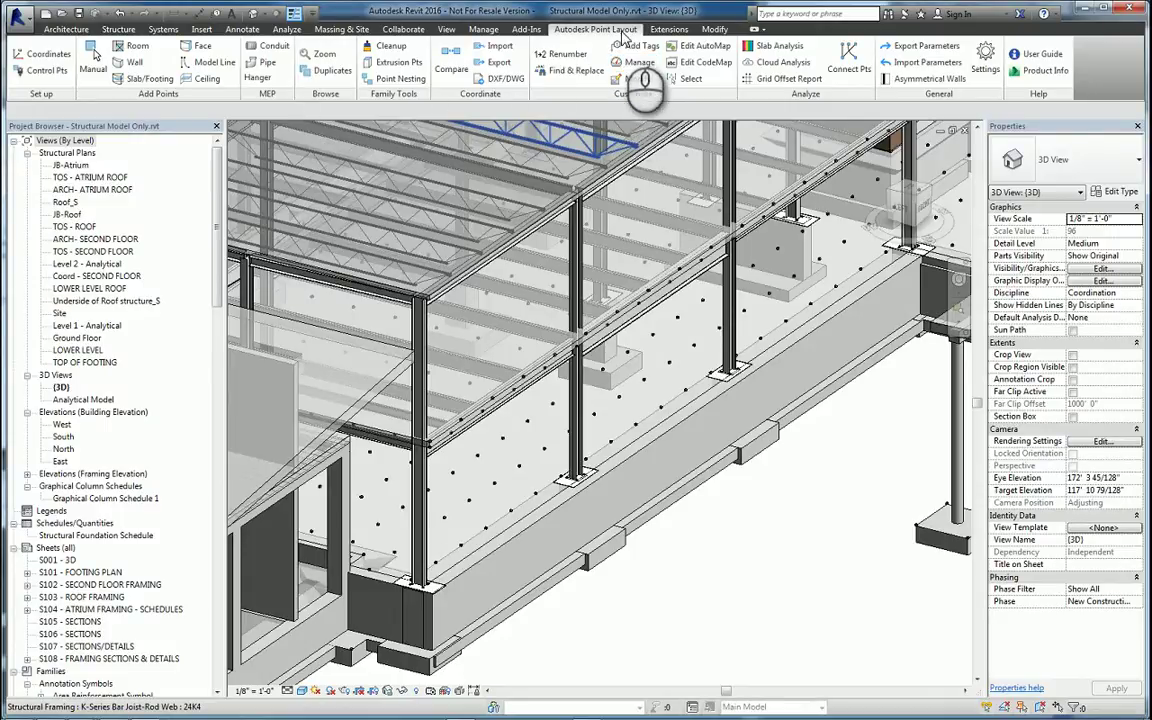
{"action": "left_click", "coordinate": [632, 66]}
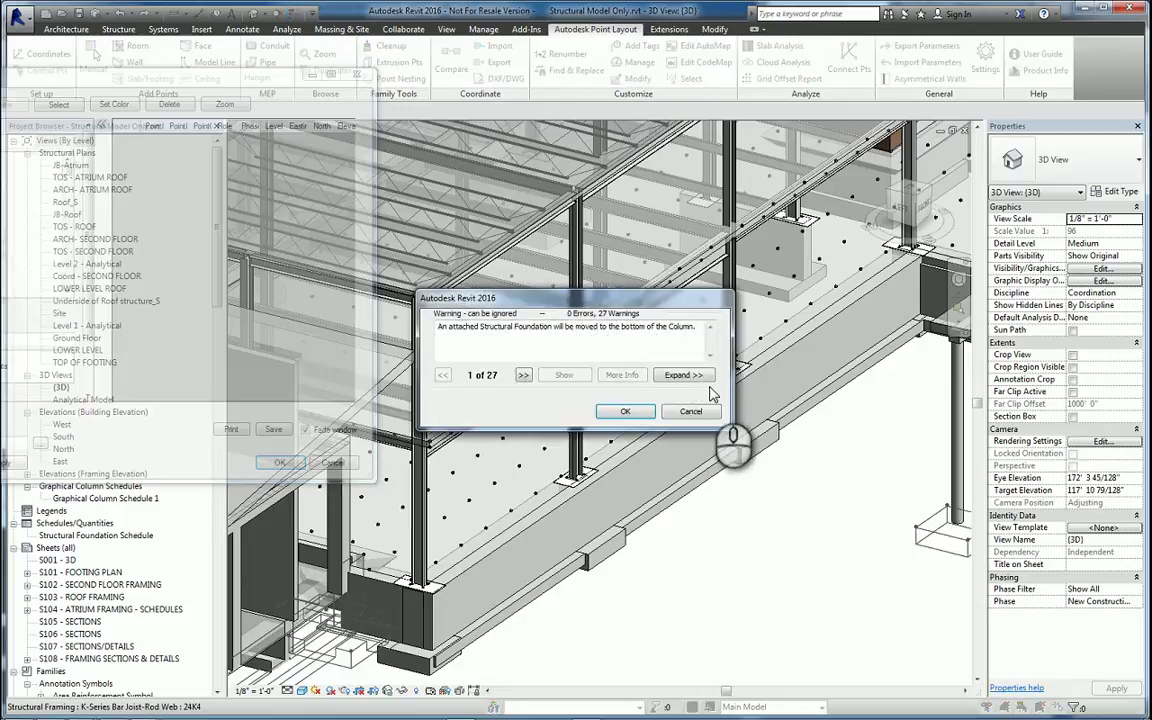
{"action": "left_click", "coordinate": [625, 411]}
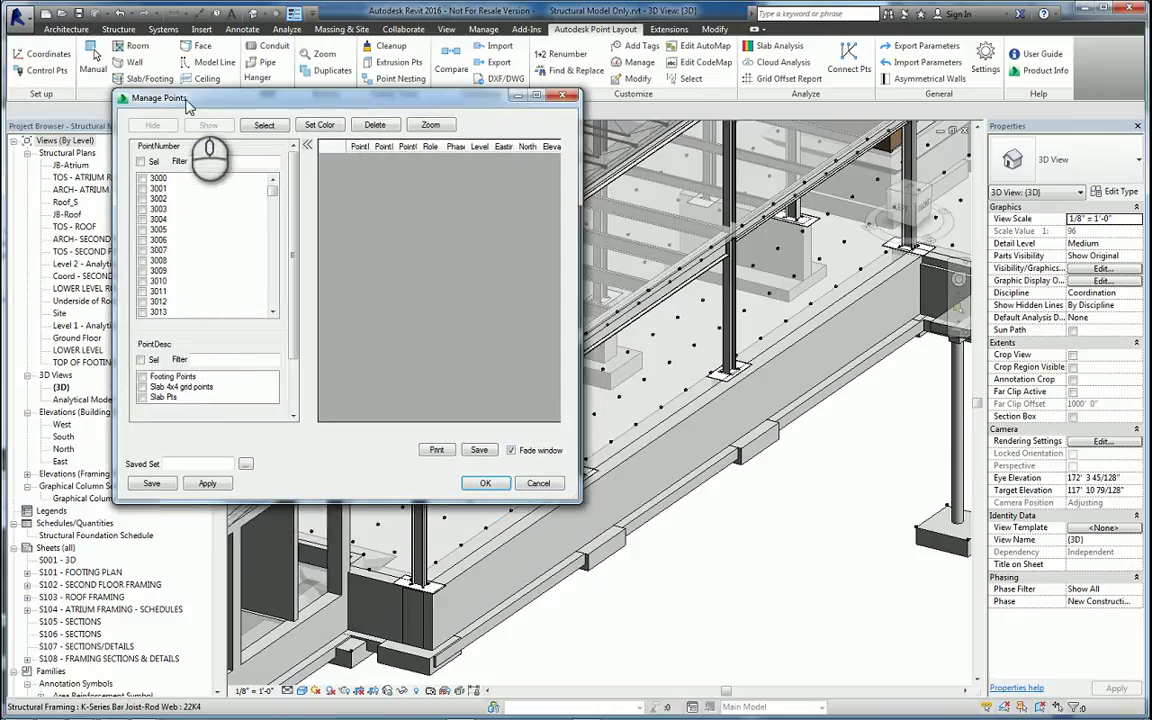
Filter to 'Slab 4x4 grid points', select all listed points, and set their colour to green.
{"action": "scroll", "coordinate": [290, 330], "scroll_direction": "down", "scroll_amount": 3}
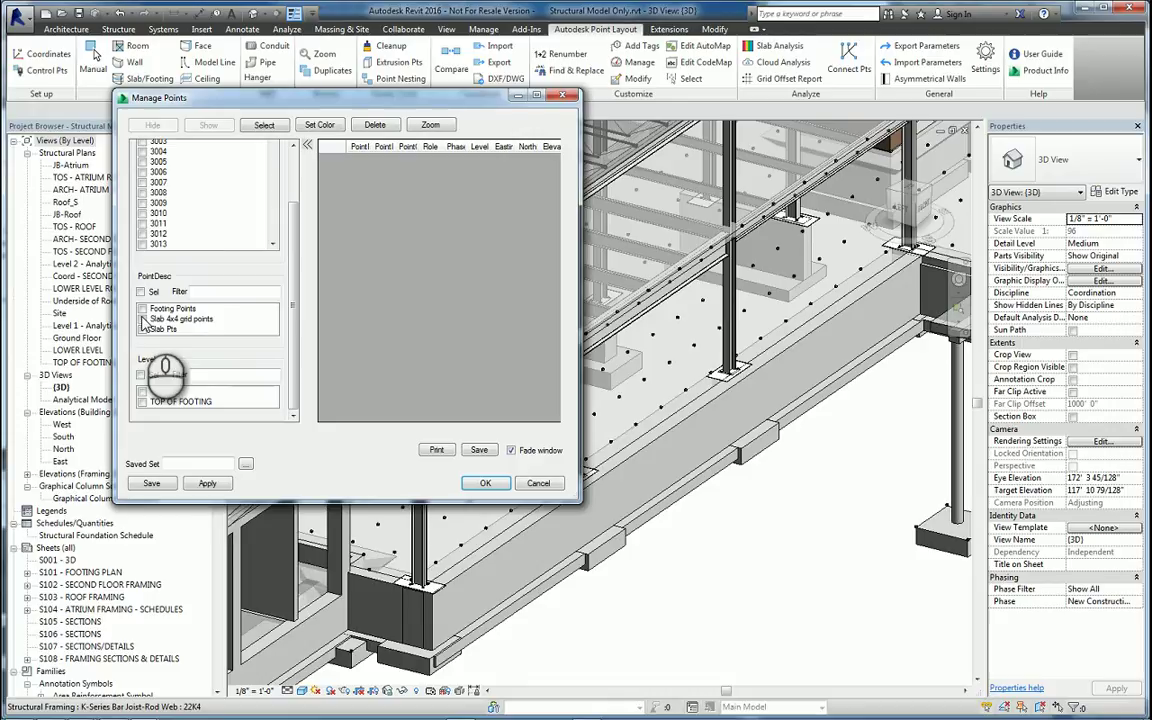
{"action": "left_click", "coordinate": [143, 319]}
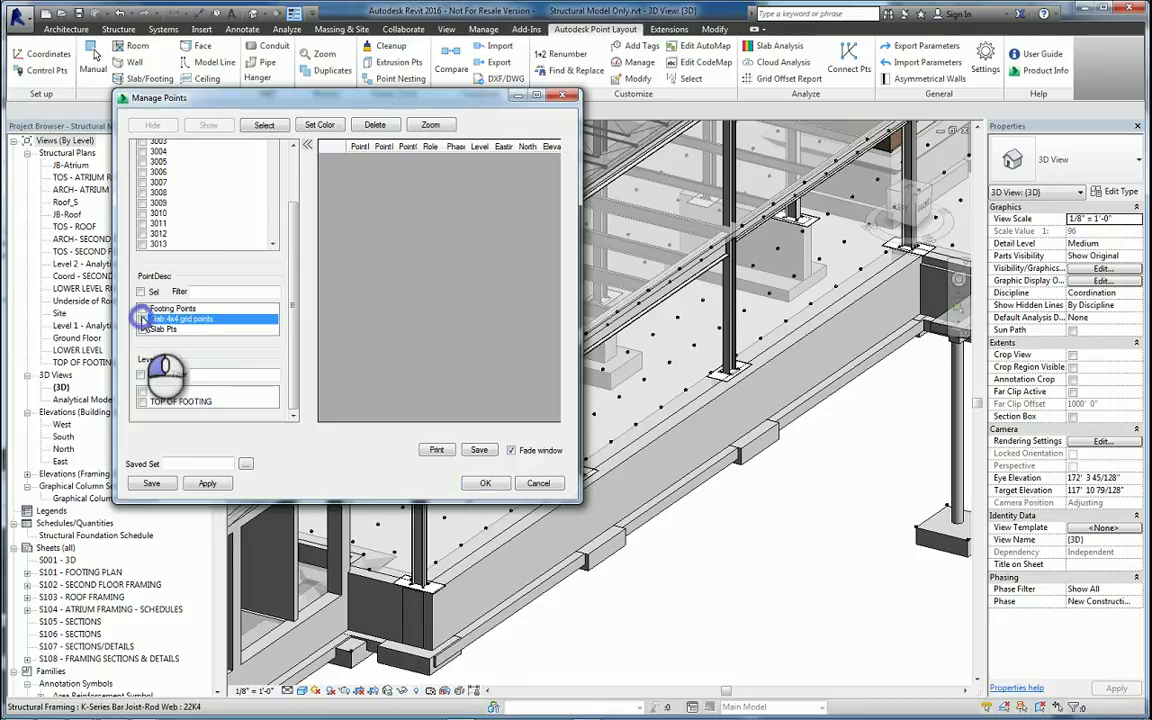
{"action": "left_click", "coordinate": [206, 484]}
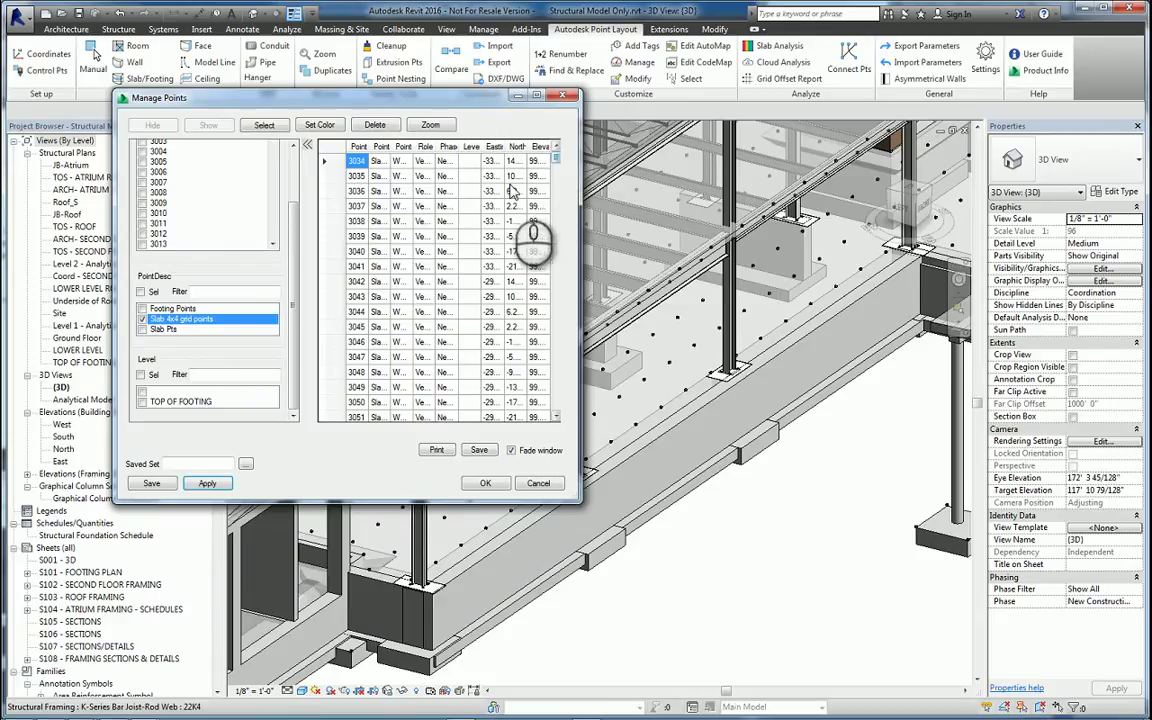
{"action": "left_click_drag", "start_coordinate": [556, 158], "coordinate": [556, 405]}
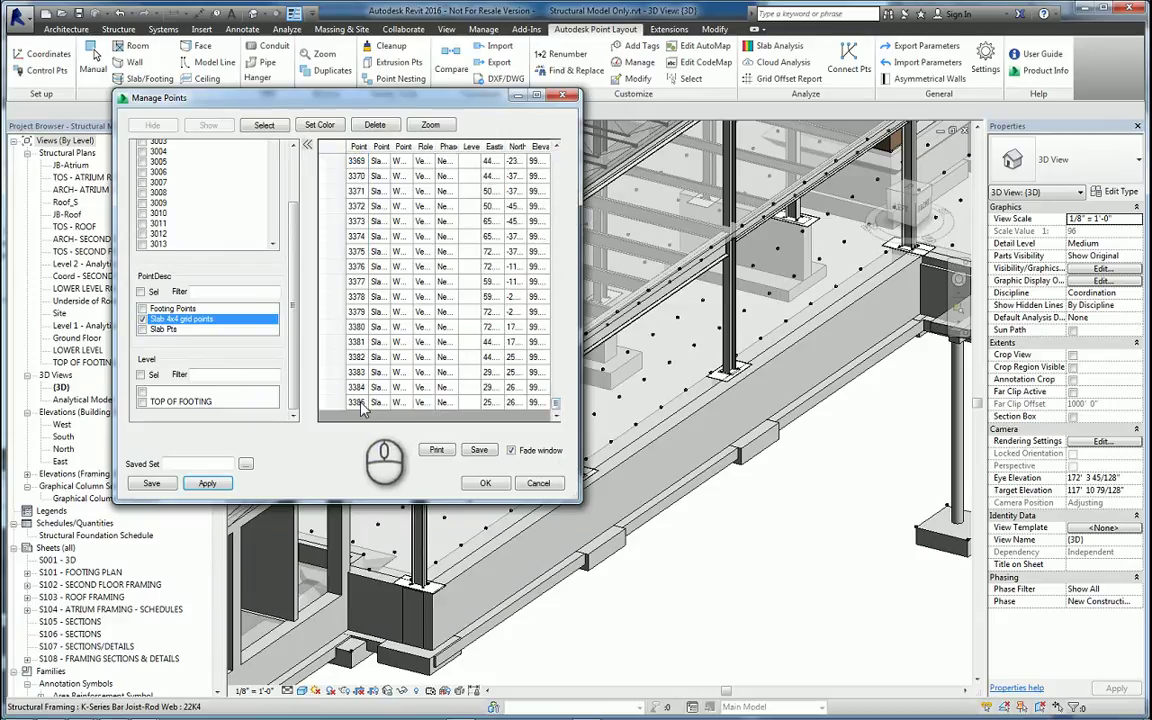
{"action": "left_click", "coordinate": [357, 402], "text": "shift"}
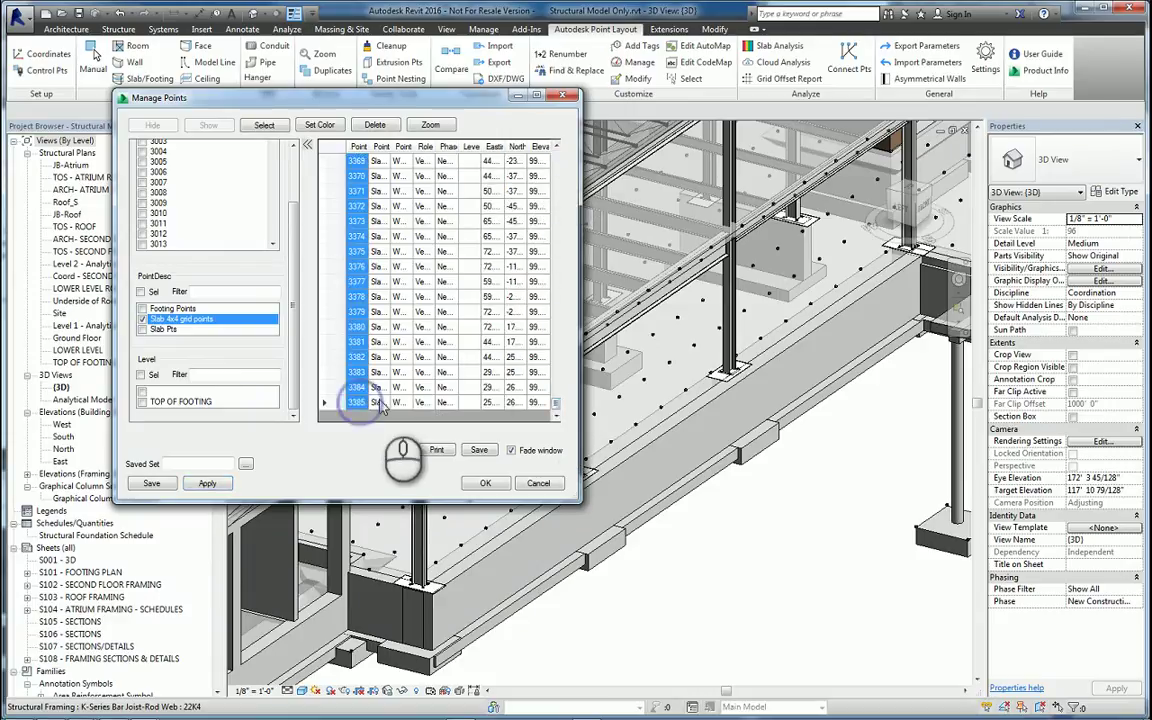
{"action": "left_click", "coordinate": [320, 127]}
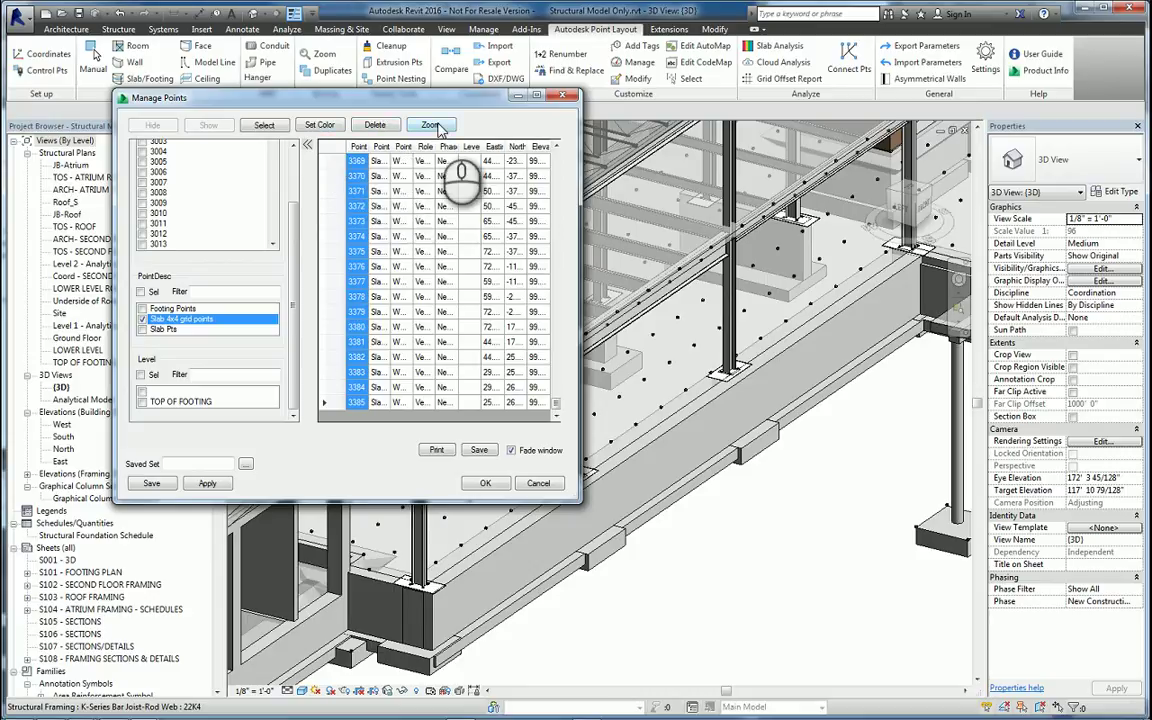
{"action": "left_click", "coordinate": [335, 125]}
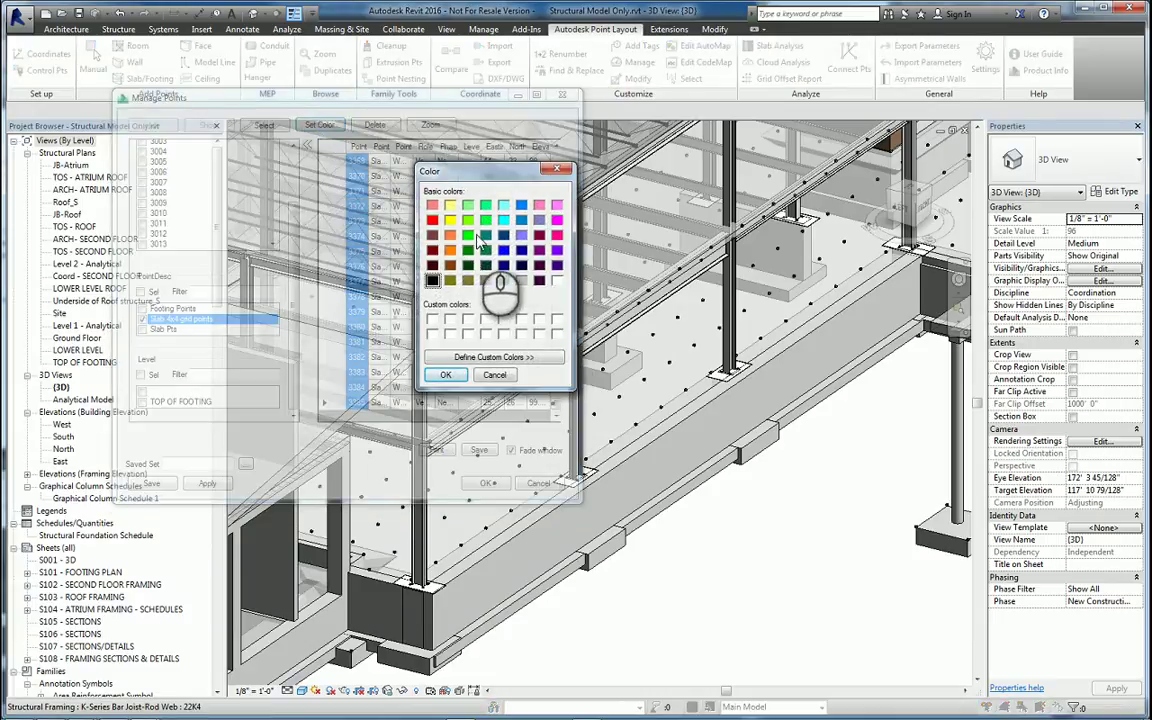
{"action": "left_click", "coordinate": [468, 235]}
{"action": "left_click", "coordinate": [461, 376]}
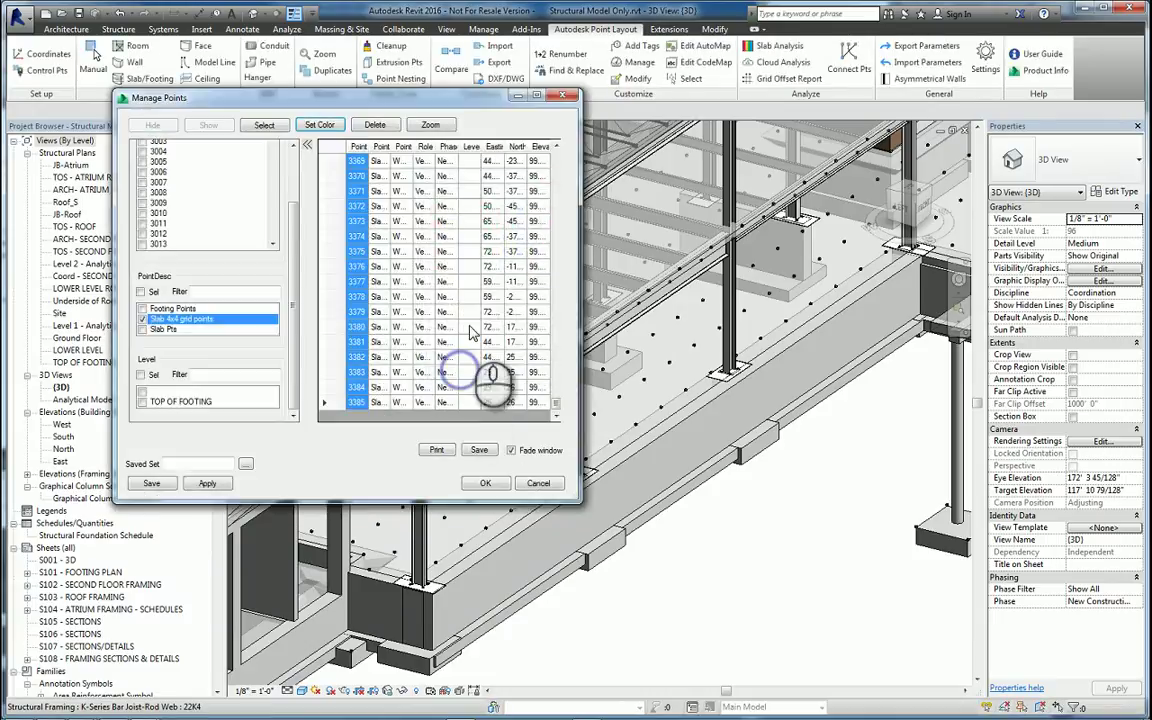
{"action": "left_click", "coordinate": [487, 484]}
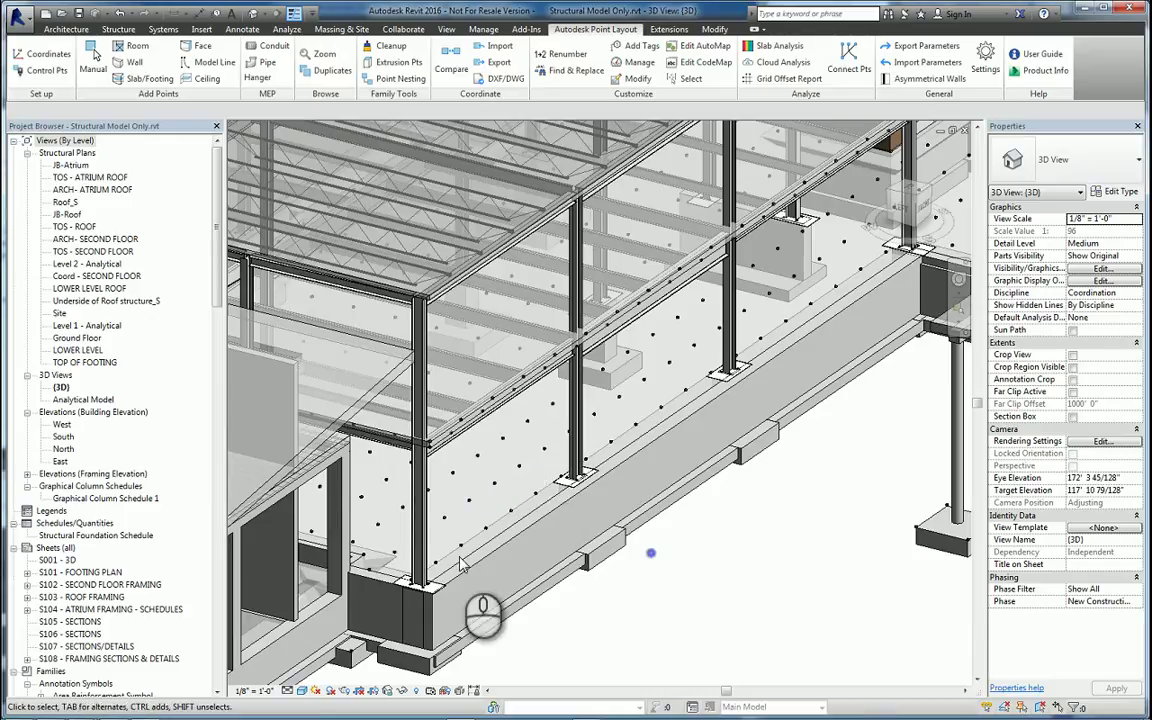
{"action": "scroll", "coordinate": [460, 565], "scroll_direction": "up", "scroll_amount": 5}
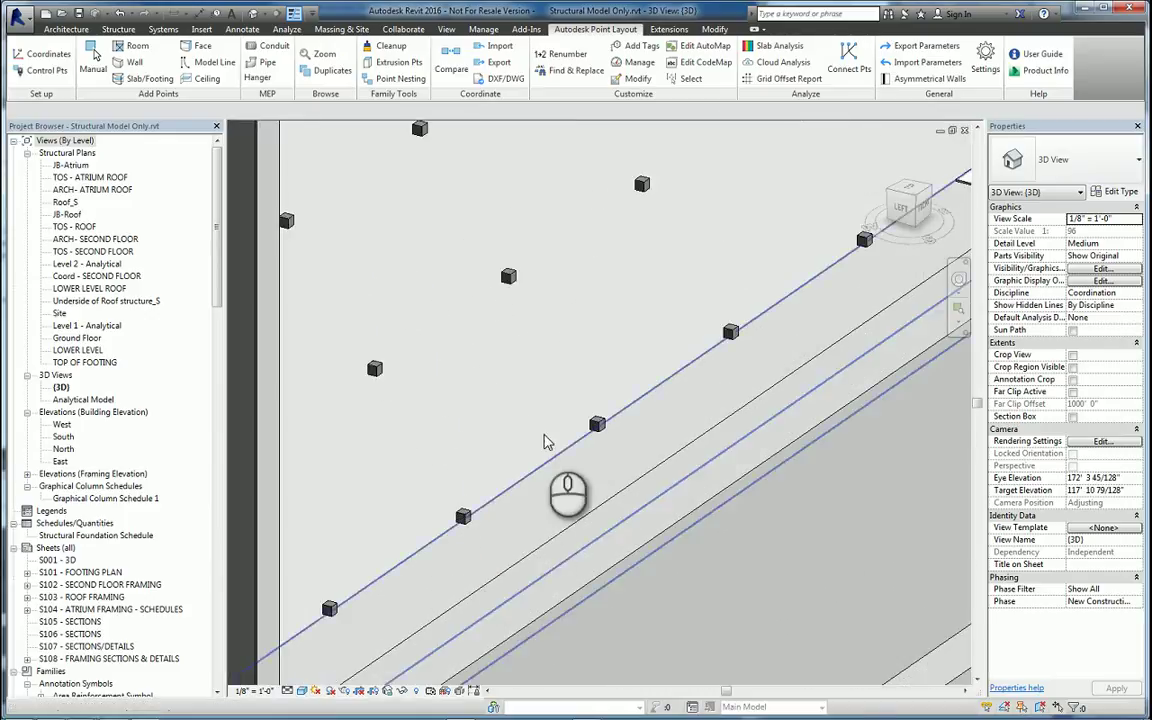
{"action": "scroll", "coordinate": [560, 290], "scroll_direction": "down", "scroll_amount": 3}
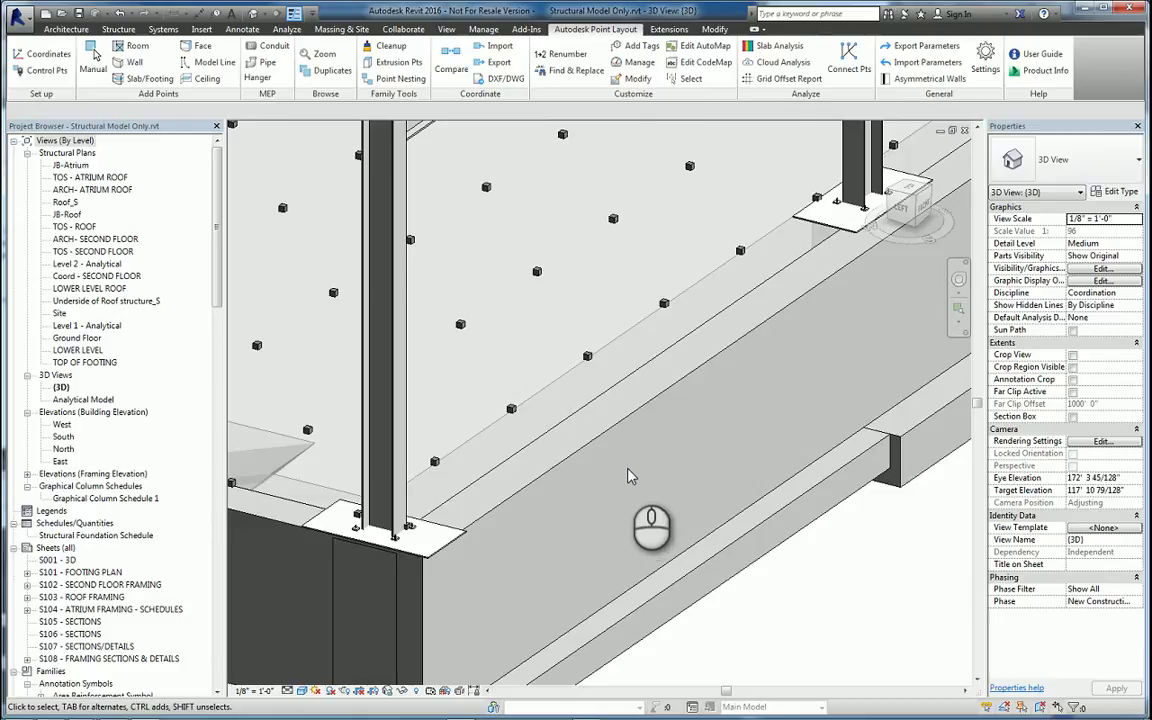
{"action": "middle_click_drag", "start_coordinate": [575, 455], "coordinate": [500, 385]}
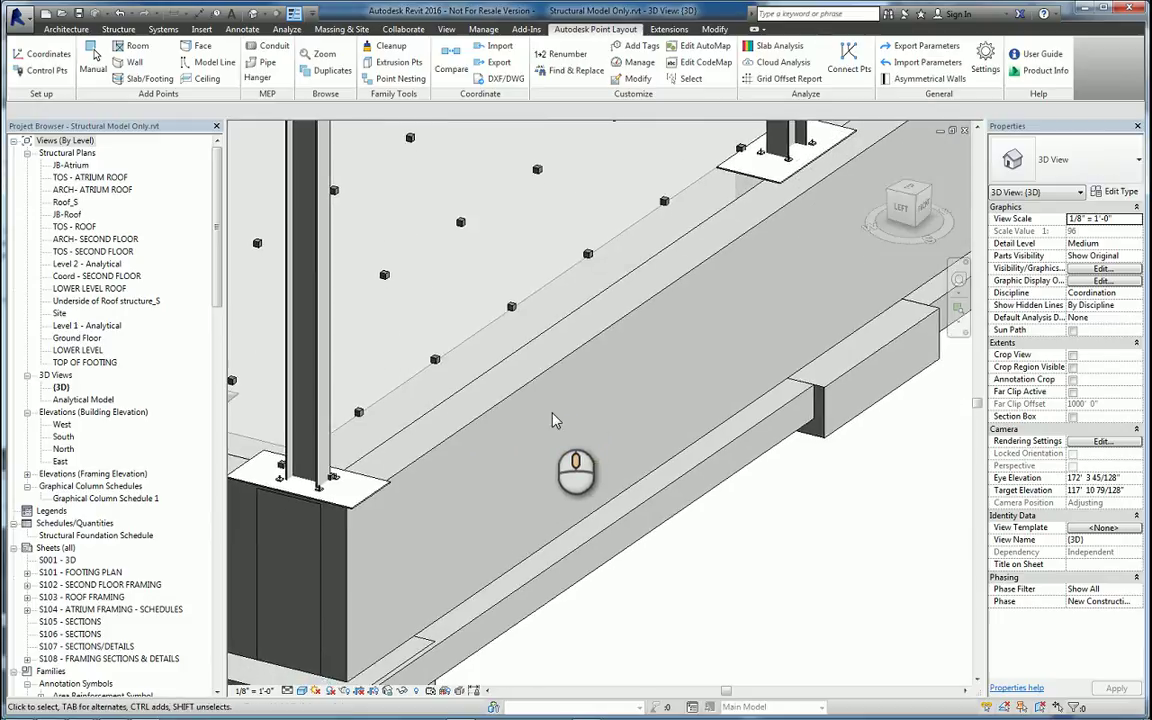
Select a slab grid point and enter apl2016 as the GTP Wall Pt type's Description.
{"action": "left_click", "coordinate": [435, 360]}
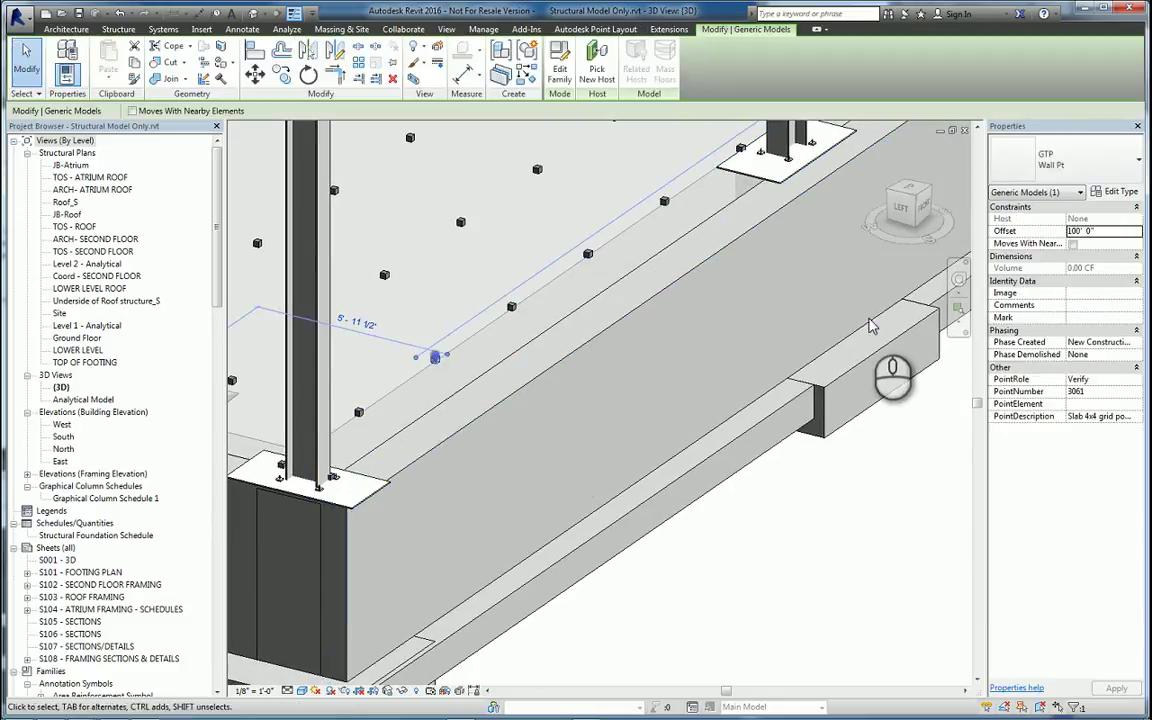
{"action": "left_click", "coordinate": [1118, 192]}
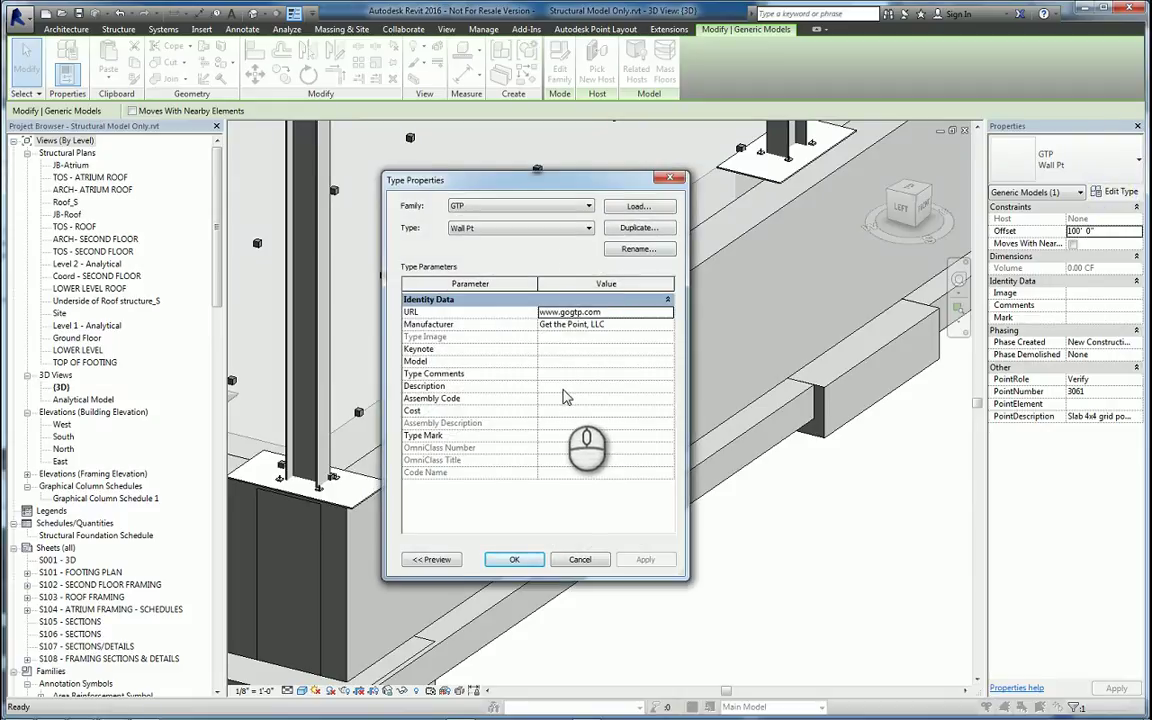
{"action": "left_click", "coordinate": [570, 386]}
{"action": "type", "text": "apl"}
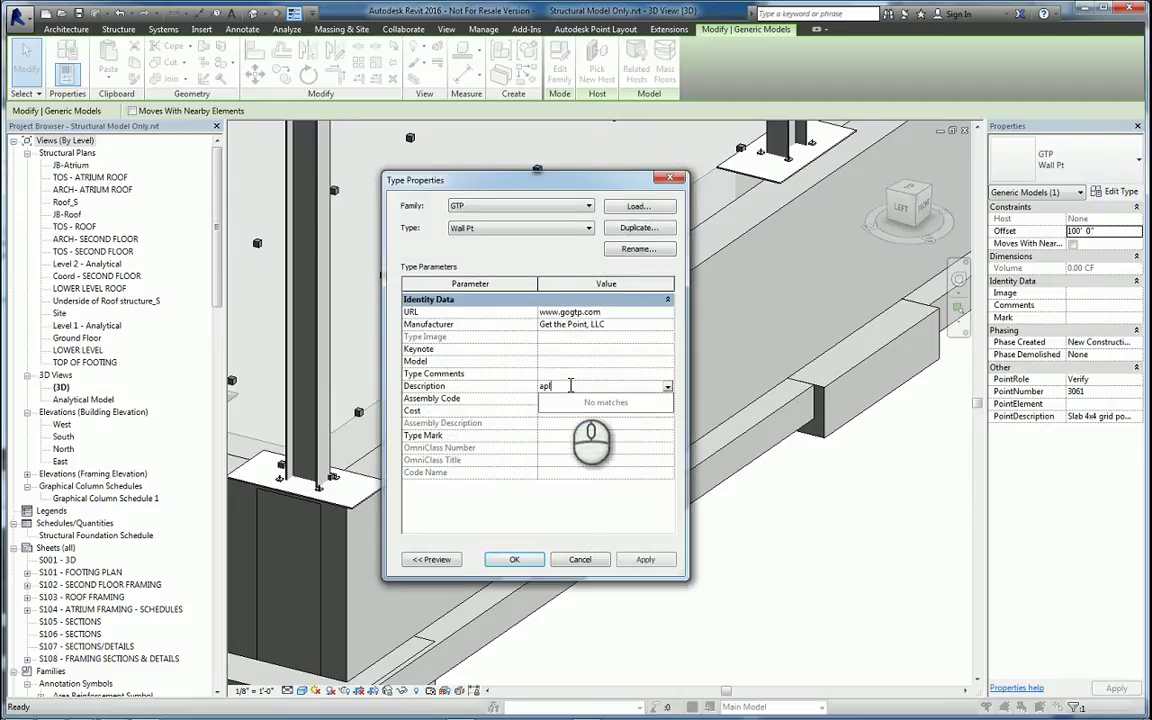
{"action": "type", "text": "201"}
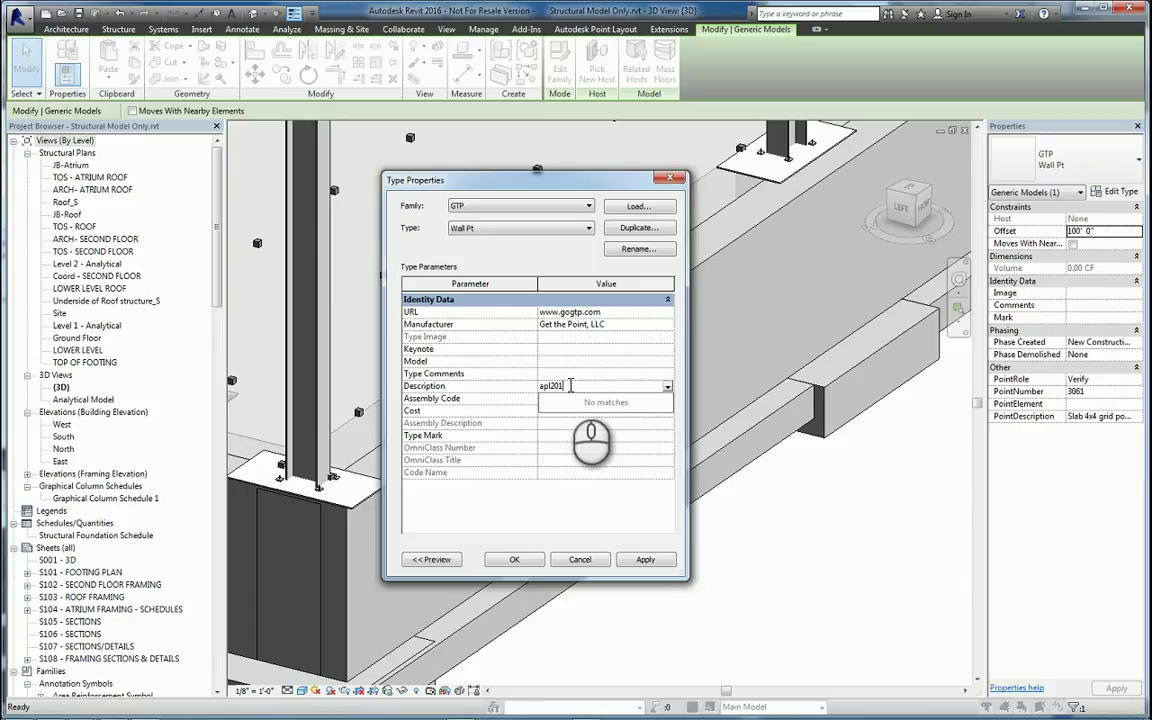
{"action": "type", "text": "6"}
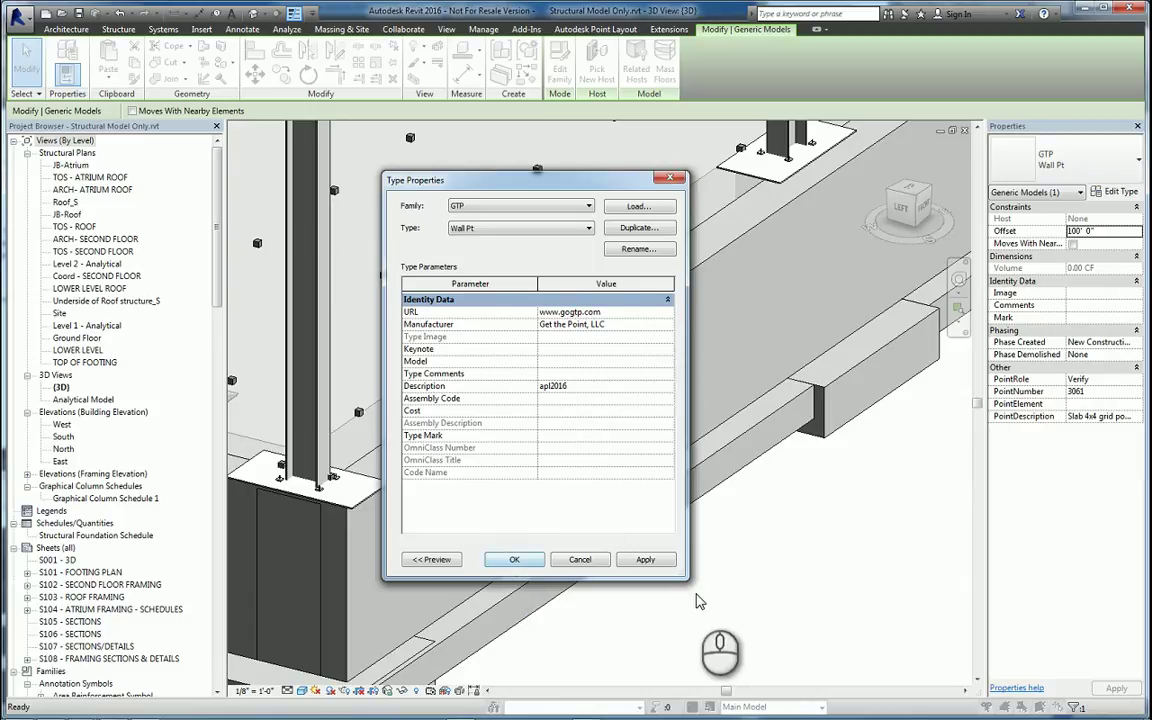
{"action": "left_click", "coordinate": [514, 559]}
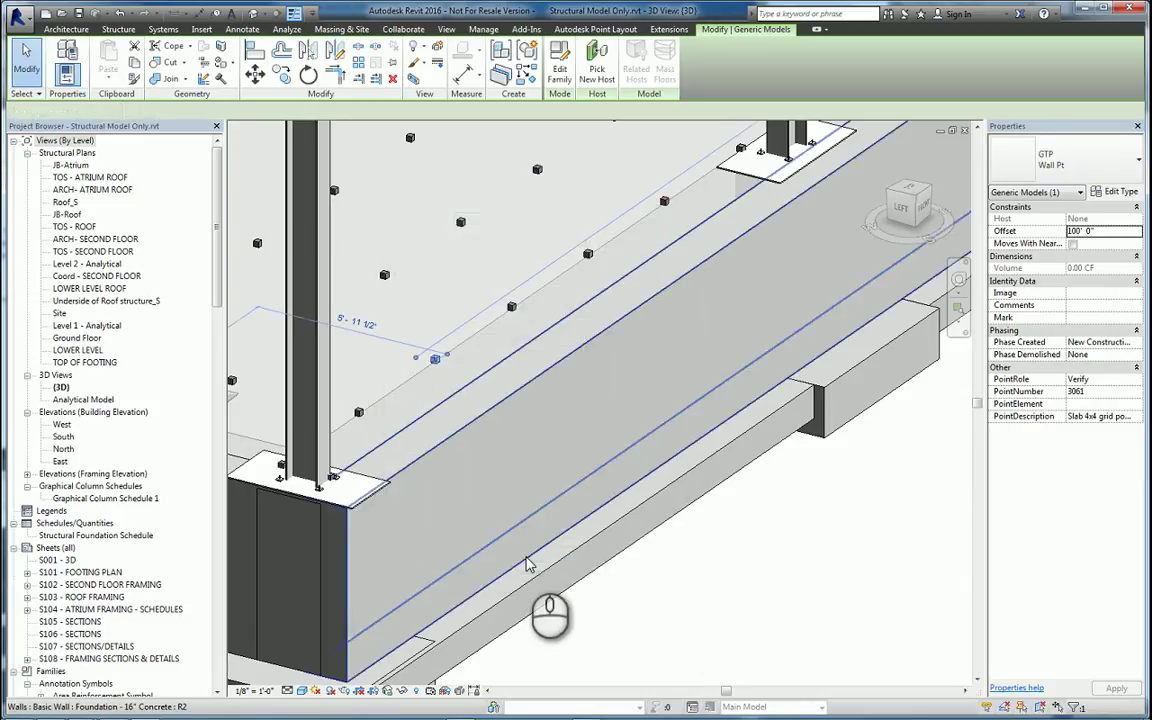
Deselect the point, then start a new filter from the Visibility/Graphic Overrides (VG) Filters tab.
{"action": "left_click", "coordinate": [631, 583]}
{"action": "key", "text": "v"}
{"action": "key", "text": "g"}
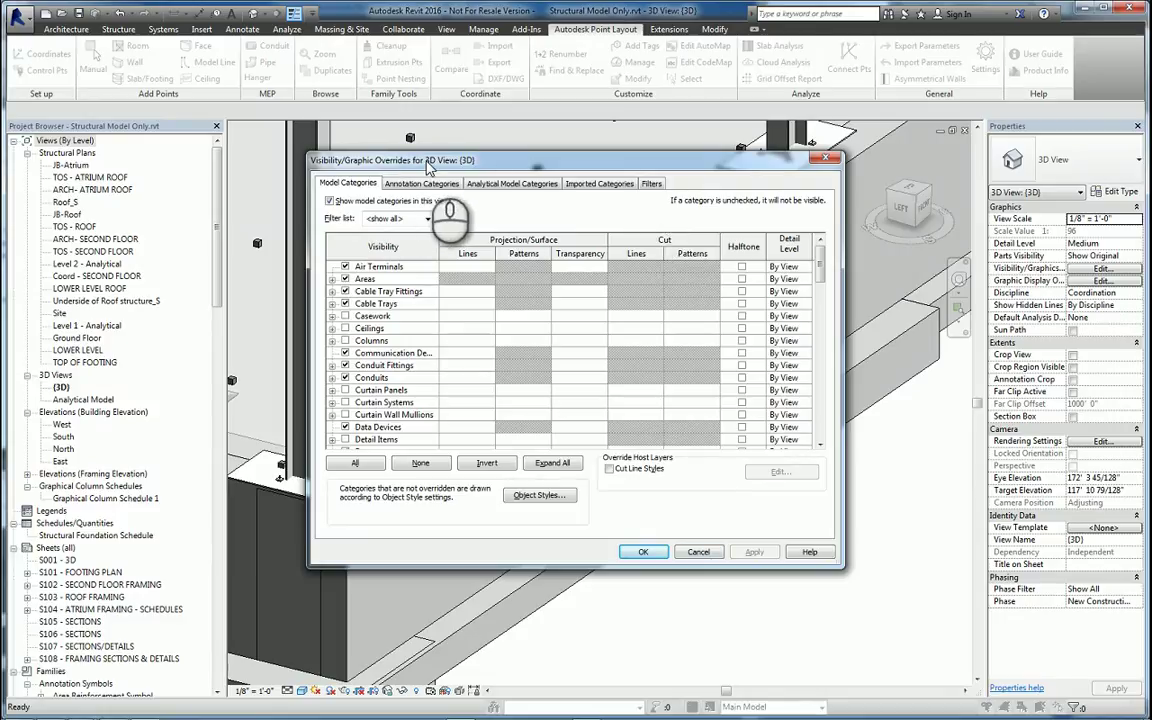
{"action": "left_click", "coordinate": [651, 184]}
{"action": "left_click", "coordinate": [350, 441]}
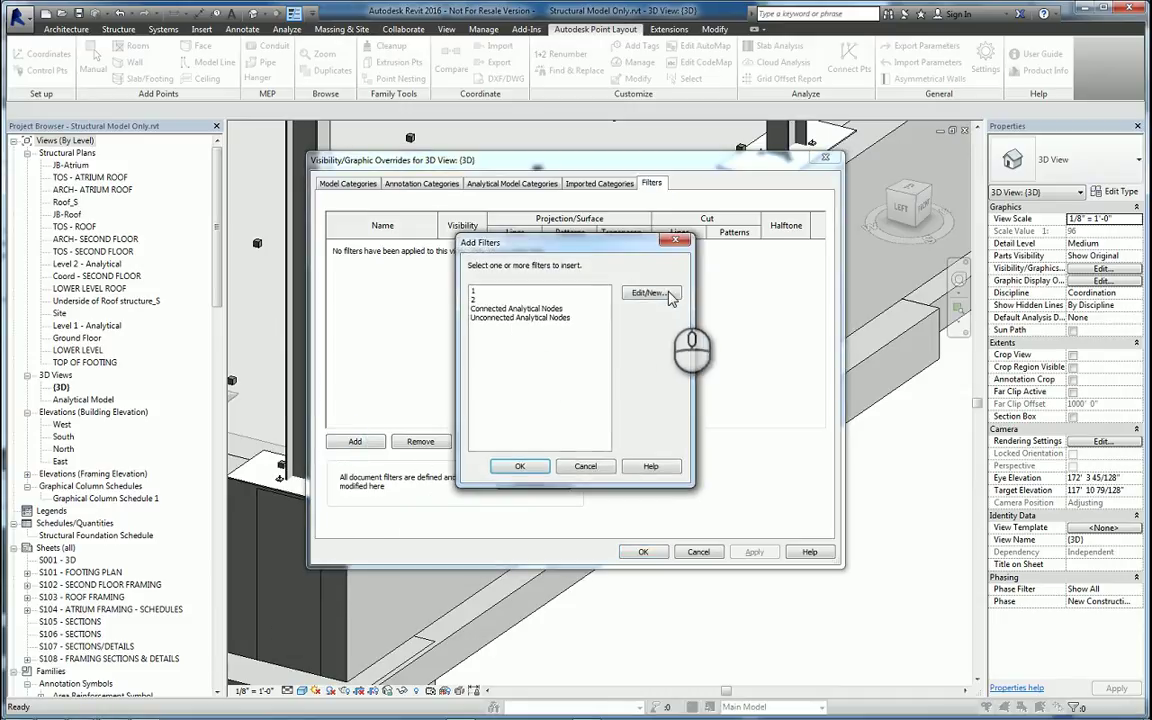
{"action": "left_click", "coordinate": [649, 293]}
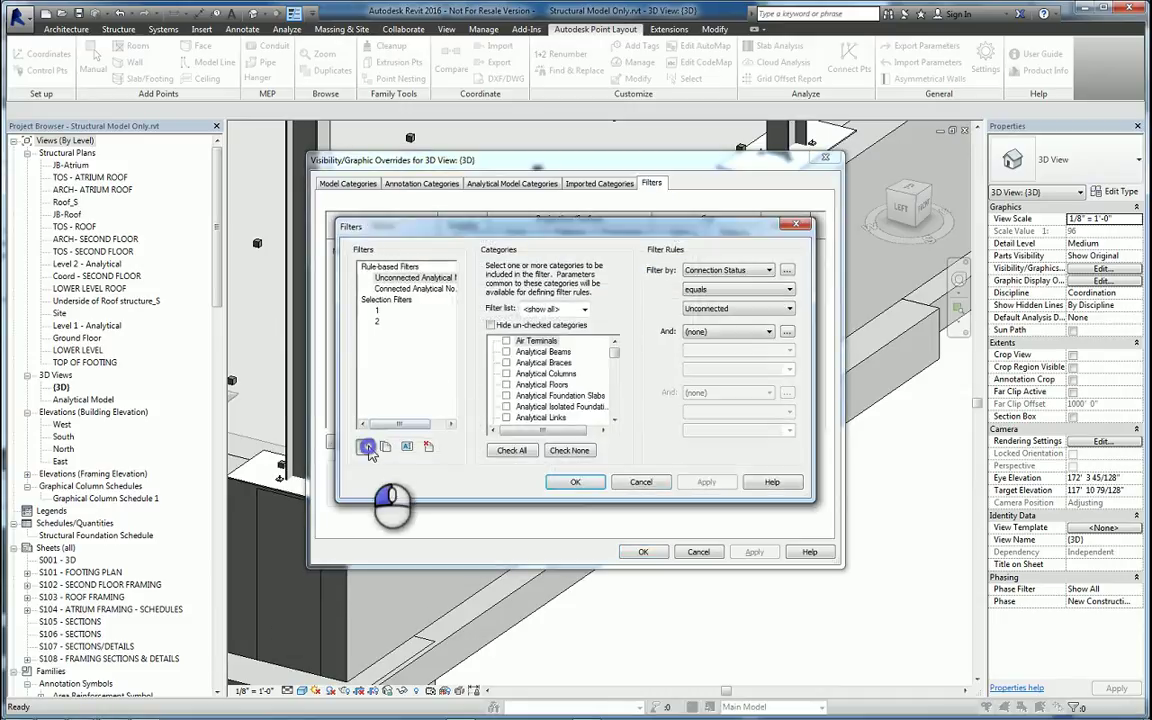
{"action": "left_click", "coordinate": [365, 446]}
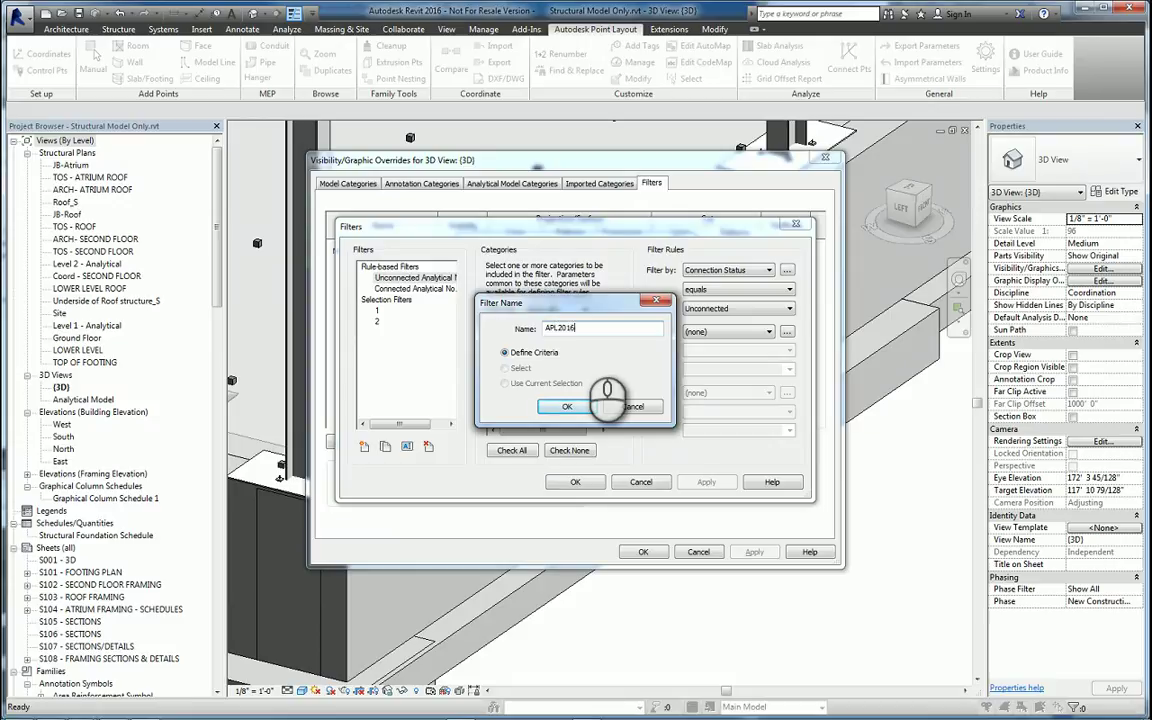
Define filter APL2016 for Generic Models with rule Description equals apl2016.
{"action": "left_click", "coordinate": [566, 406]}
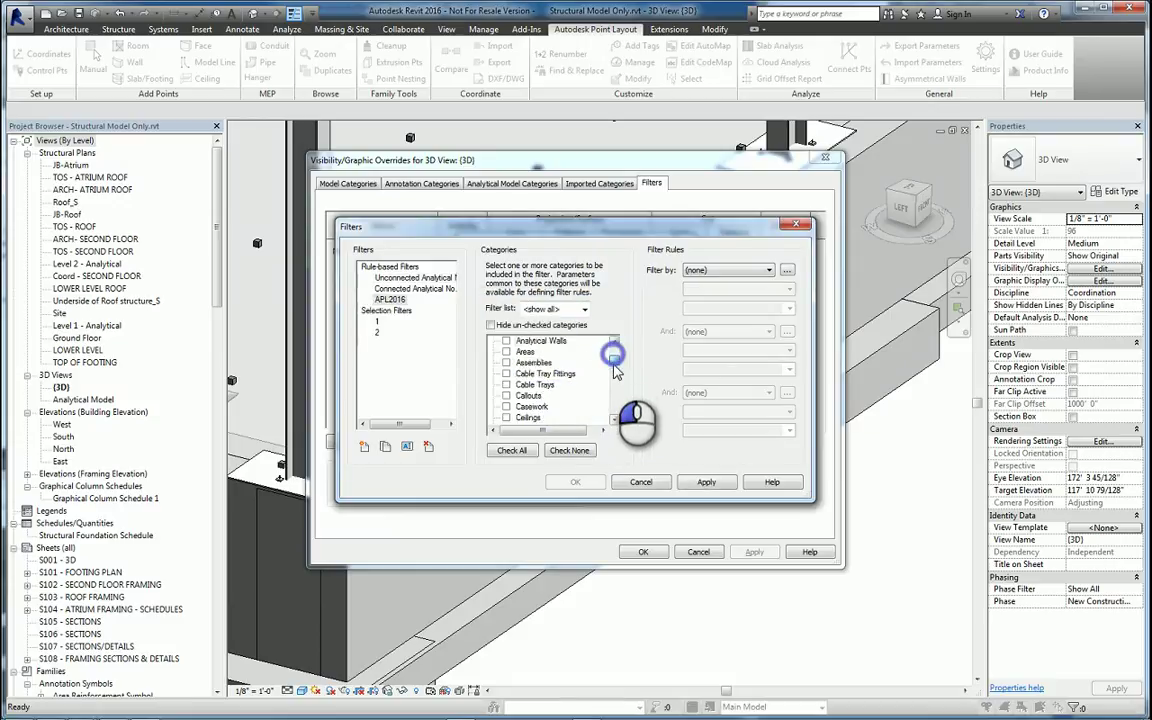
{"action": "left_click_drag", "start_coordinate": [614, 367], "coordinate": [614, 385]}
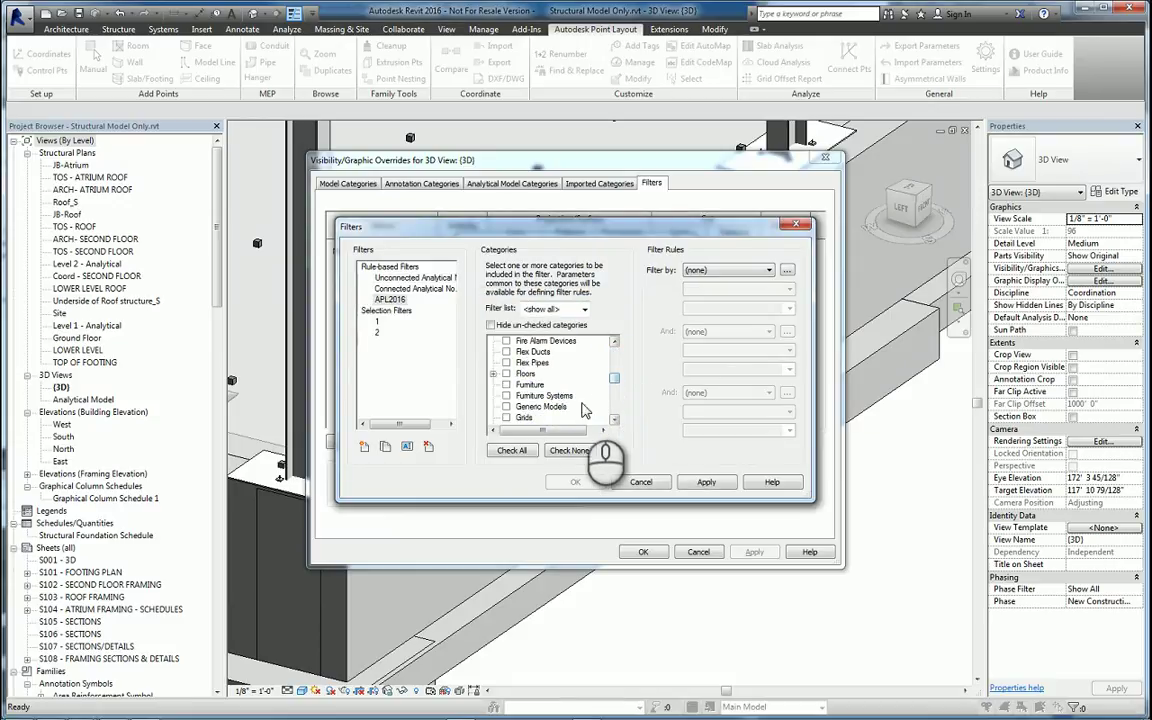
{"action": "left_click", "coordinate": [506, 406]}
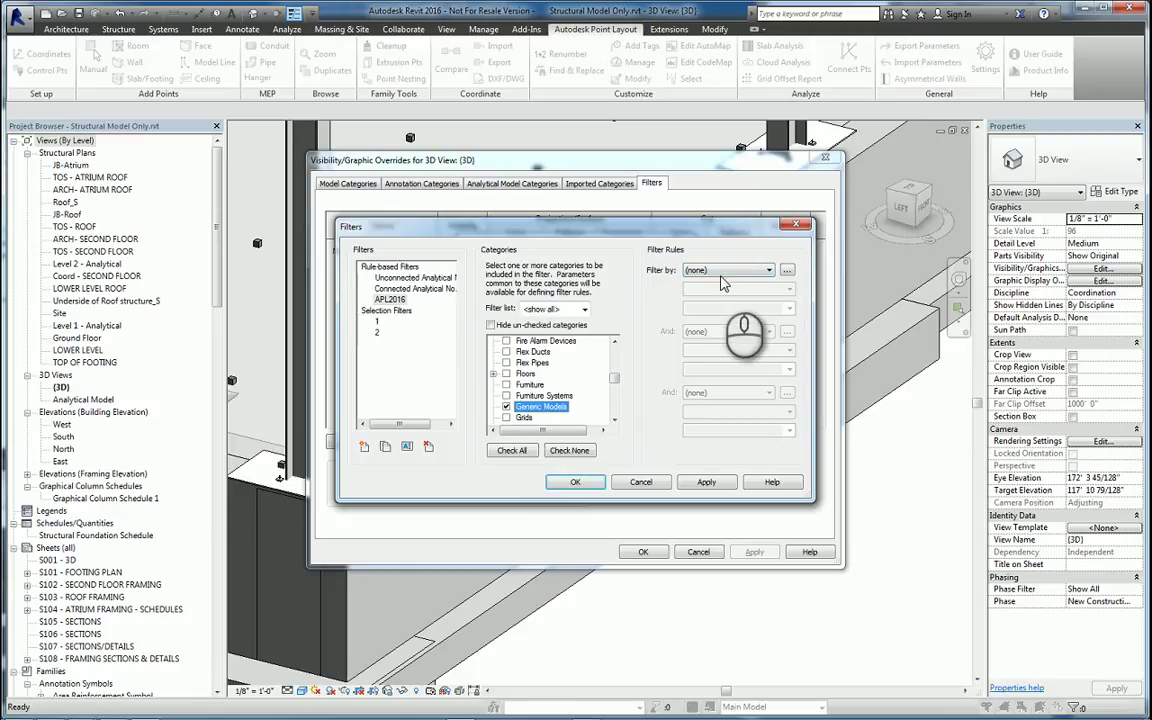
{"action": "left_click", "coordinate": [766, 270]}
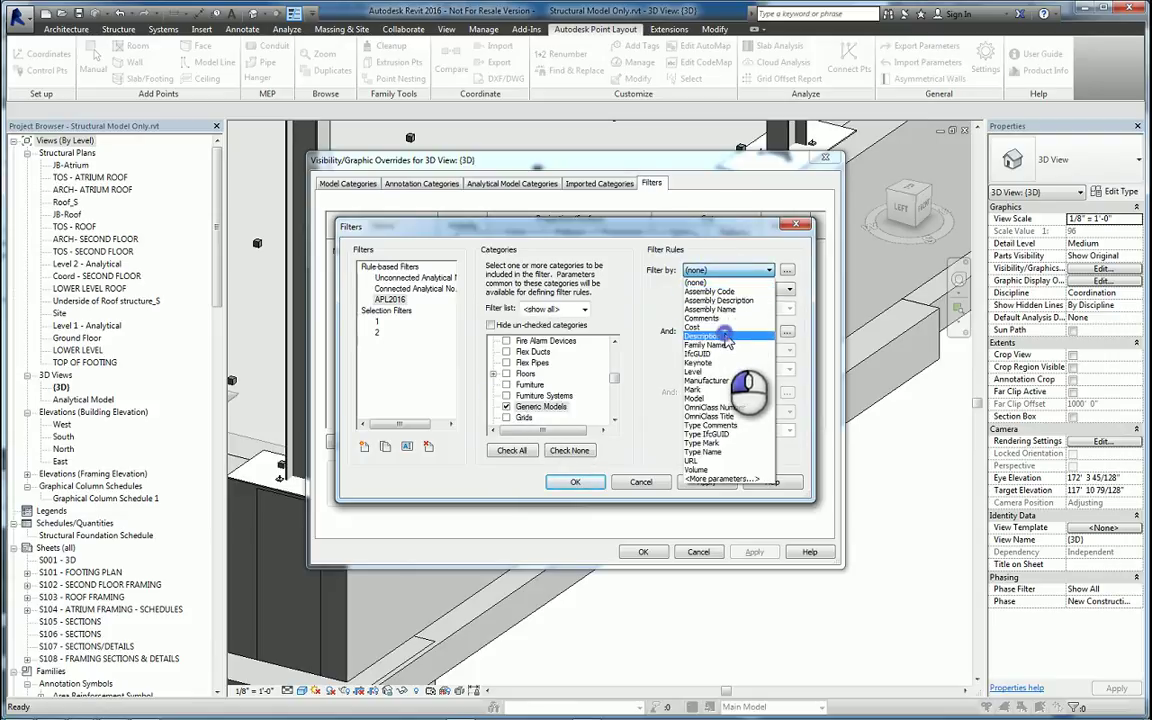
{"action": "left_click", "coordinate": [727, 337]}
{"action": "left_click", "coordinate": [789, 308]}
{"action": "left_click", "coordinate": [752, 322]}
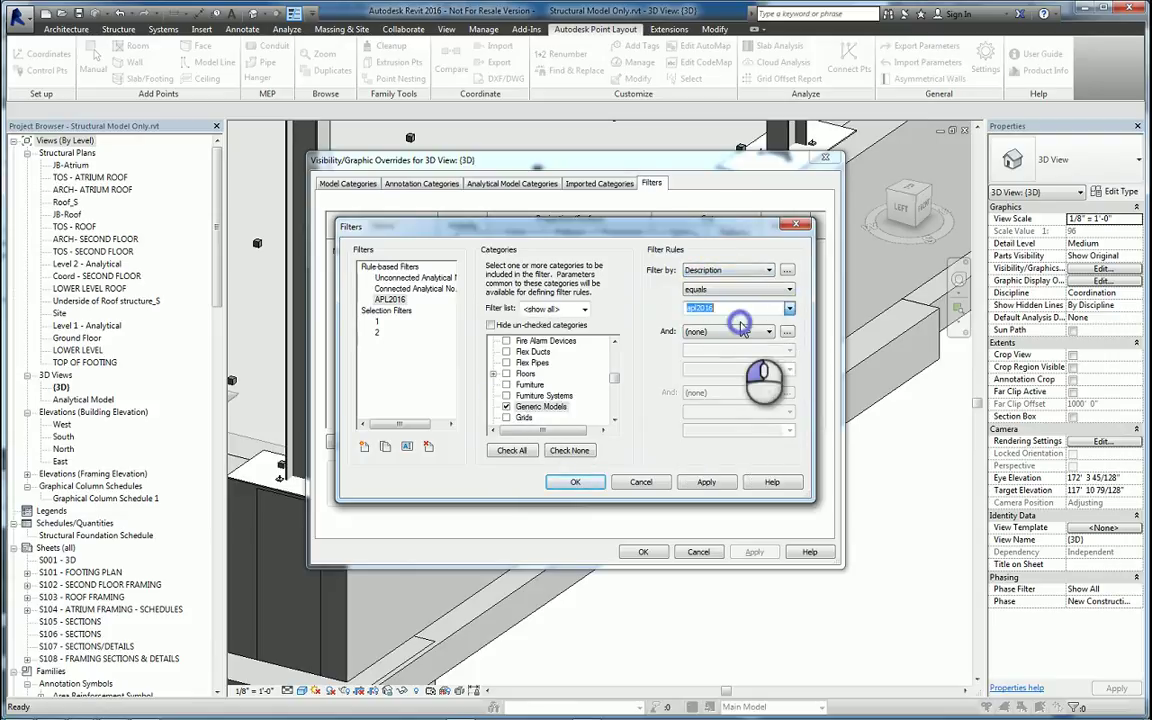
Add APL2016 to the view and override its lines with a heavier weight in green.
{"action": "left_click", "coordinate": [575, 481]}
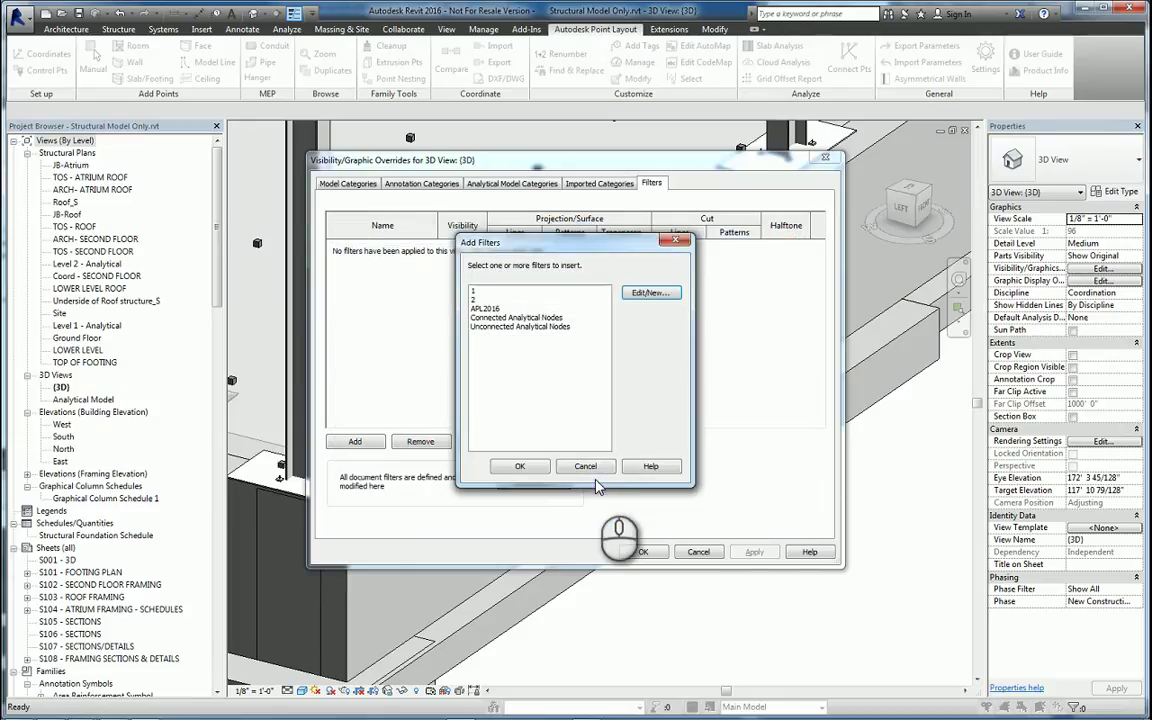
{"action": "left_click", "coordinate": [486, 308]}
{"action": "left_click", "coordinate": [520, 466]}
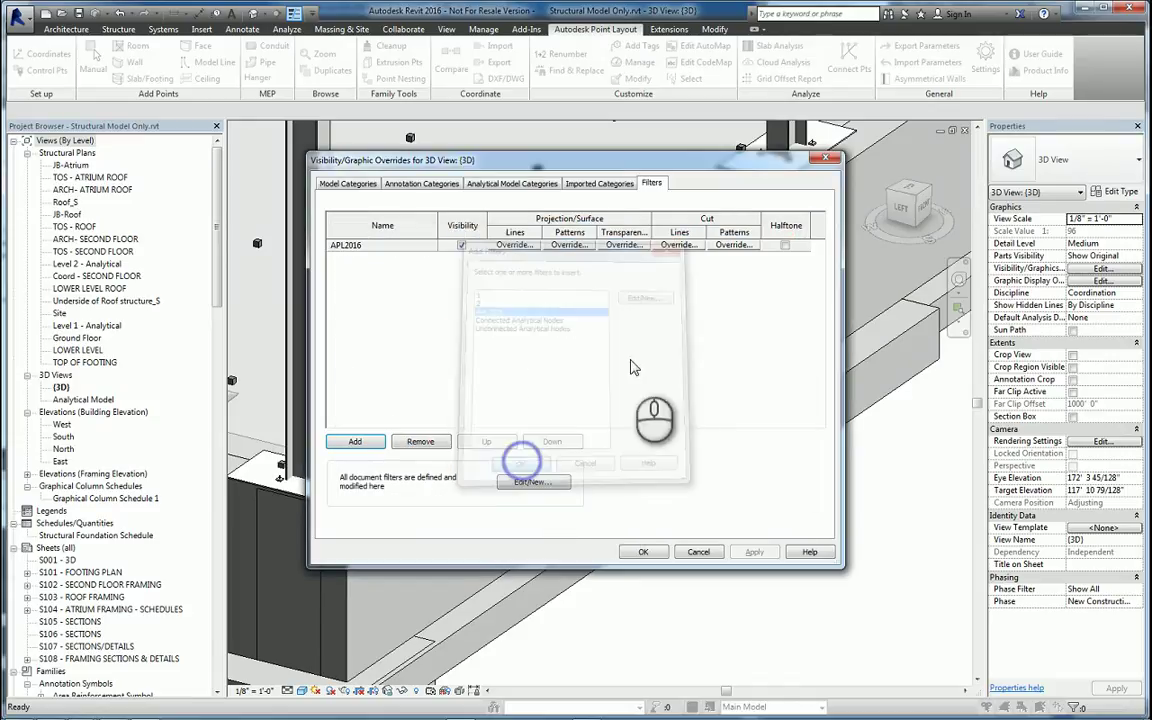
{"action": "left_click", "coordinate": [514, 245]}
{"action": "left_click", "coordinate": [727, 352]}
{"action": "scroll", "coordinate": [727, 360], "scroll_direction": "up", "scroll_amount": 3}
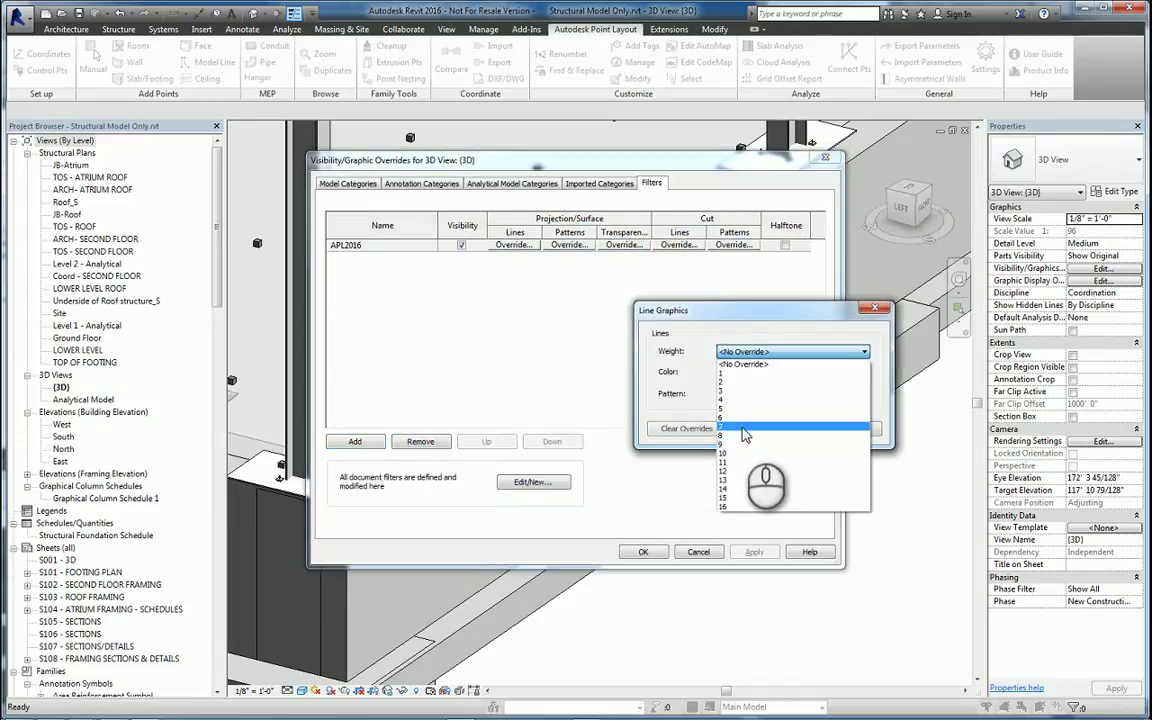
{"action": "left_click", "coordinate": [727, 364]}
{"action": "left_click", "coordinate": [738, 372]}
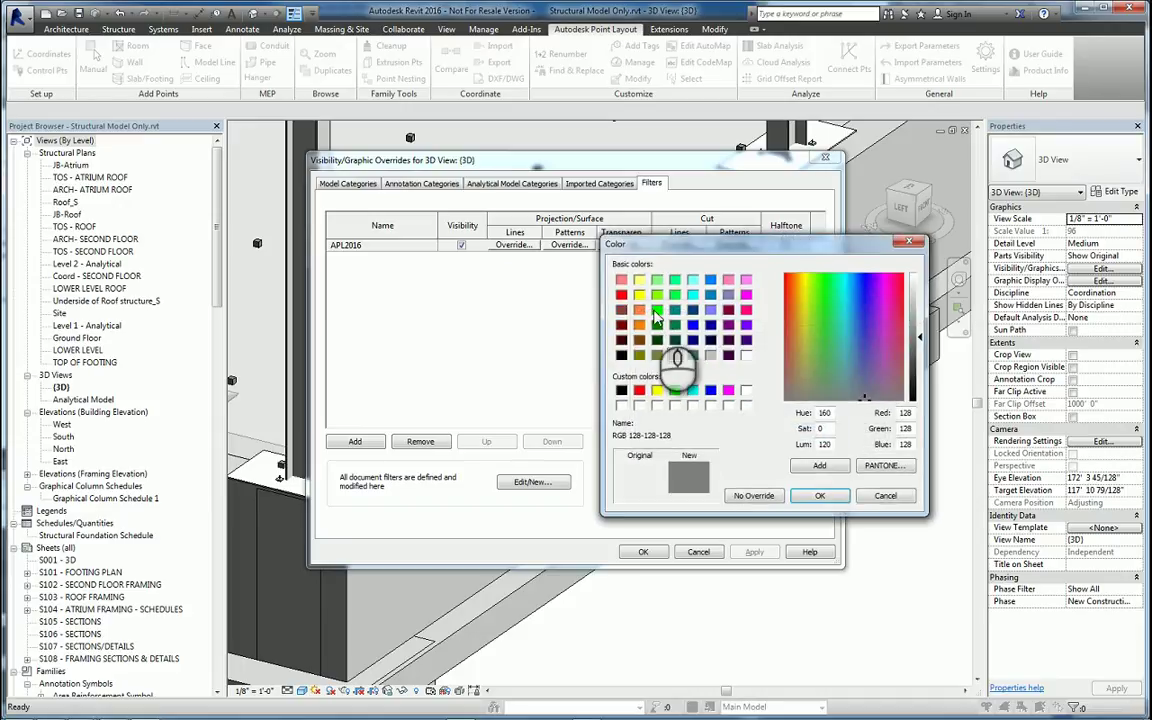
{"action": "left_click", "coordinate": [658, 310]}
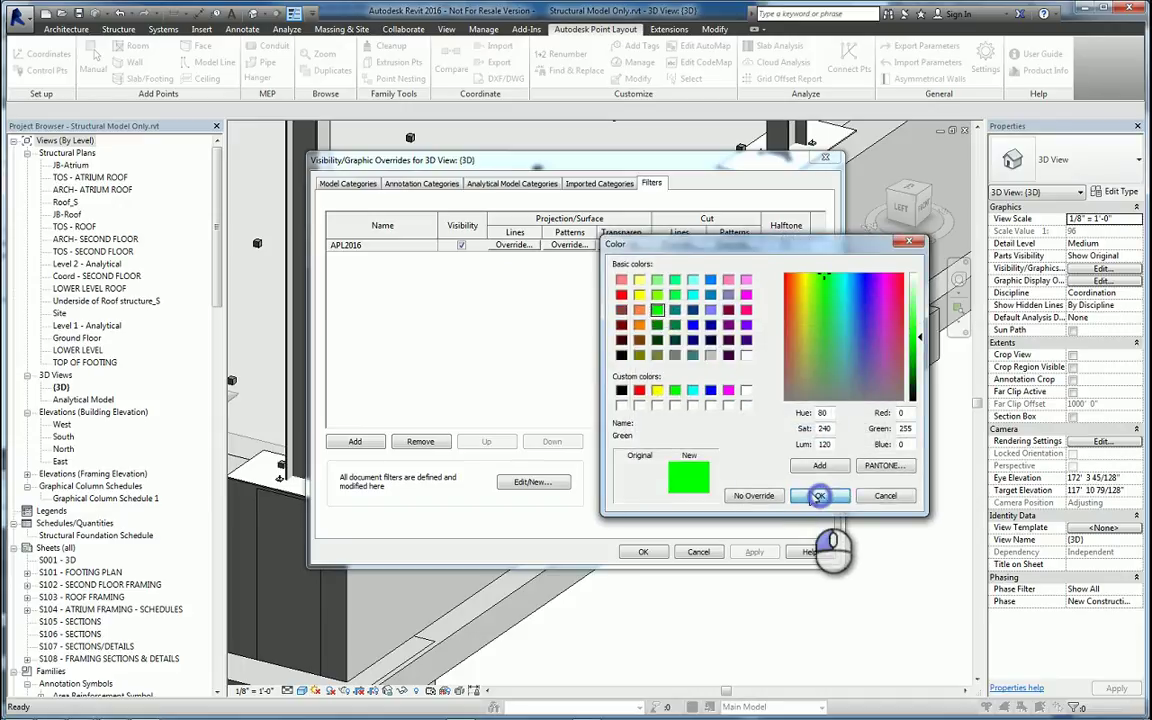
{"action": "left_click", "coordinate": [819, 495]}
{"action": "left_click", "coordinate": [797, 428]}
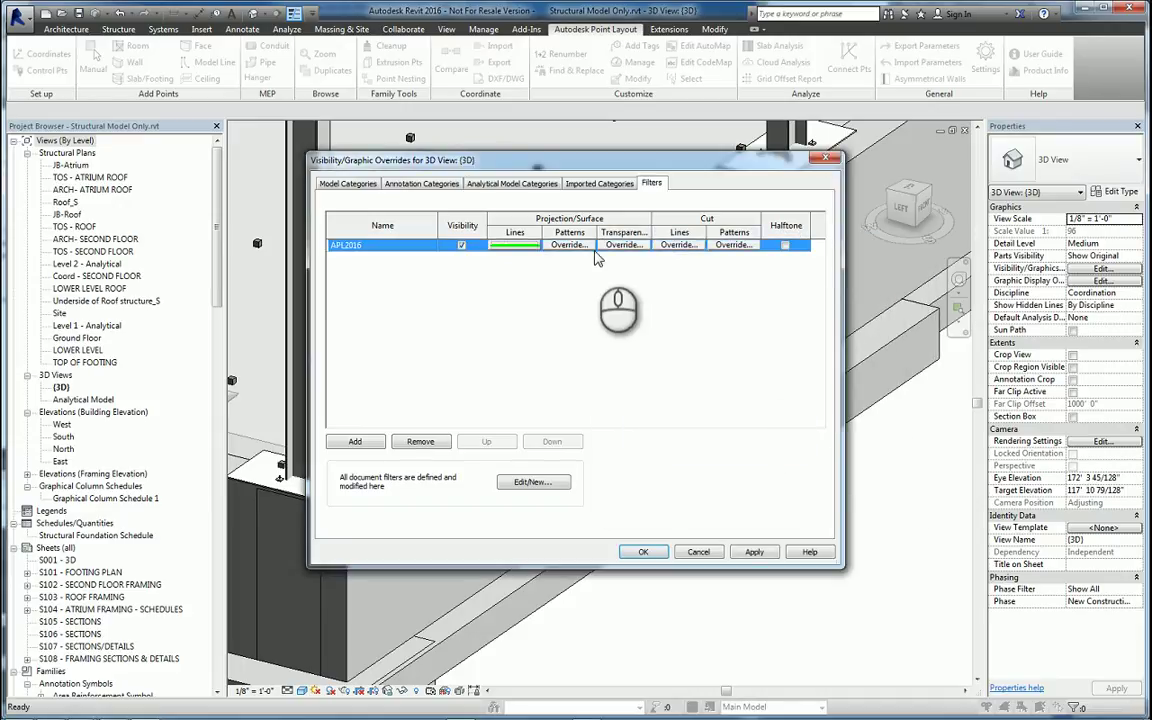
Give APL2016 a green solid fill pattern override and apply the changes to the 3D view.
{"action": "left_click", "coordinate": [569, 245]}
{"action": "left_click", "coordinate": [565, 357]}
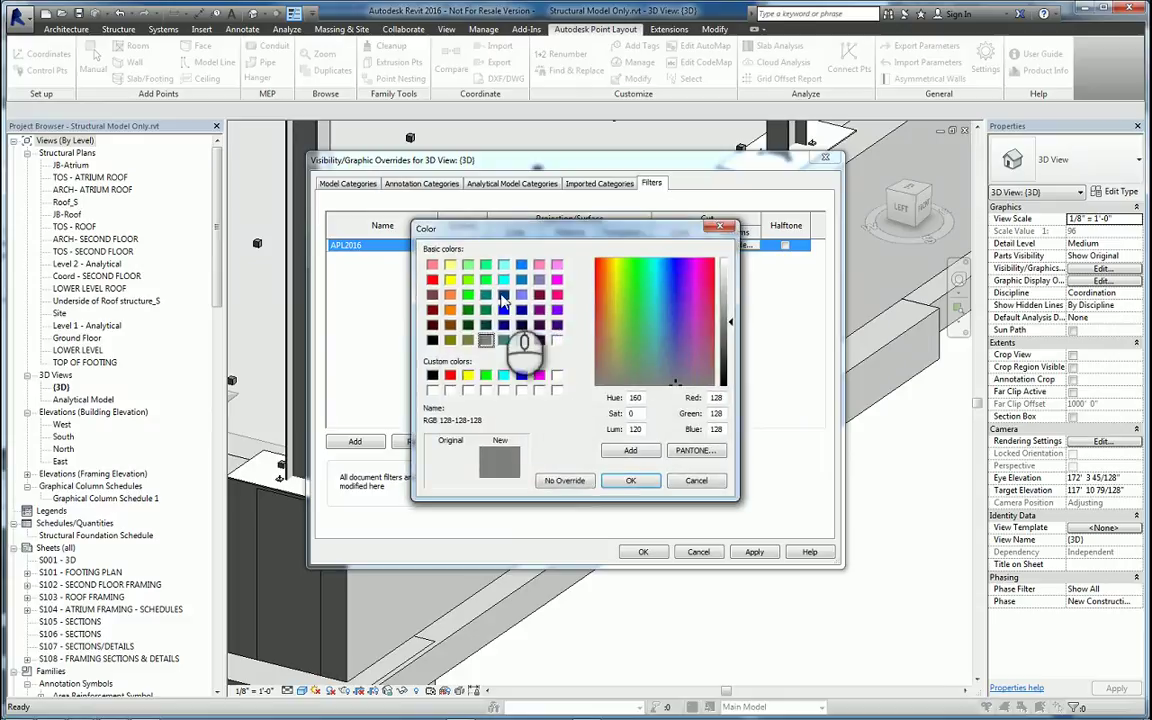
{"action": "left_click", "coordinate": [469, 296]}
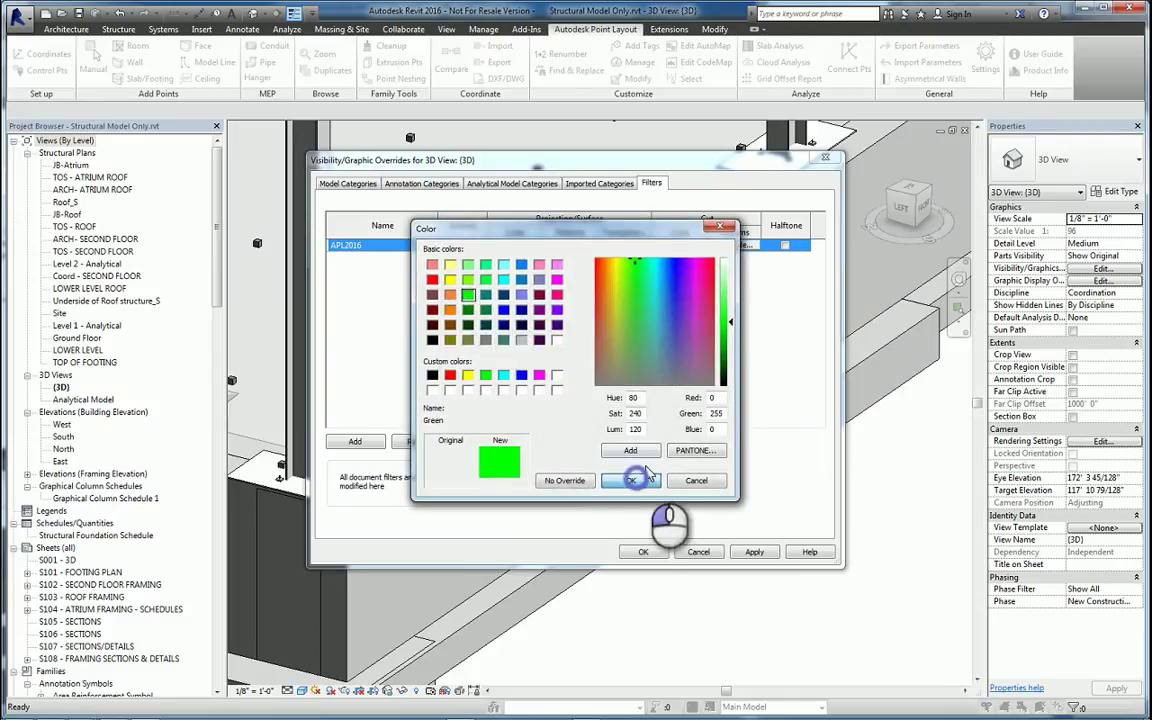
{"action": "left_click", "coordinate": [631, 480]}
{"action": "left_click", "coordinate": [643, 381]}
{"action": "left_click", "coordinate": [600, 647]}
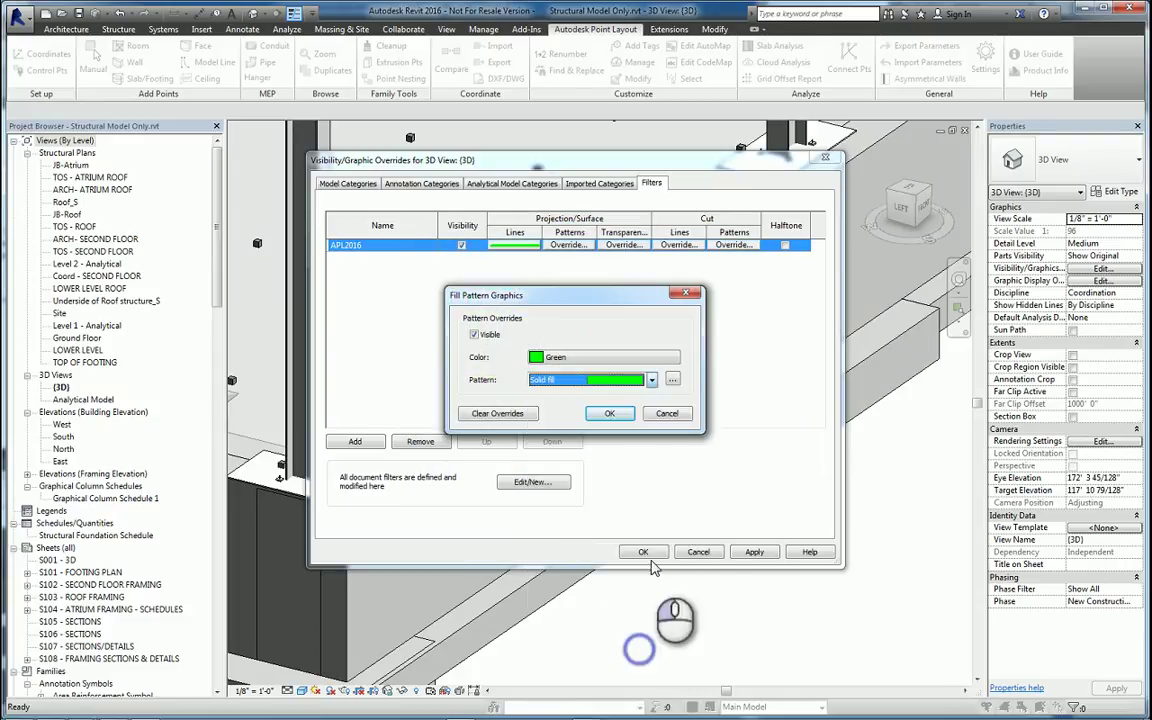
{"action": "left_click", "coordinate": [609, 413]}
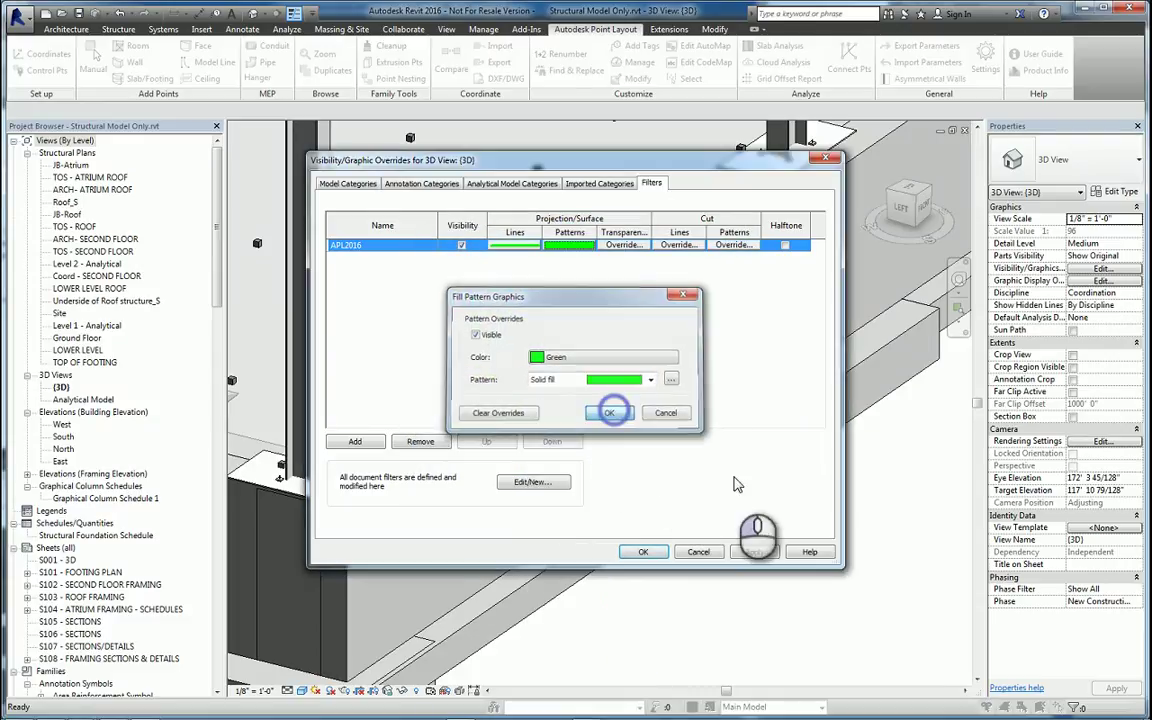
{"action": "left_click", "coordinate": [643, 552]}
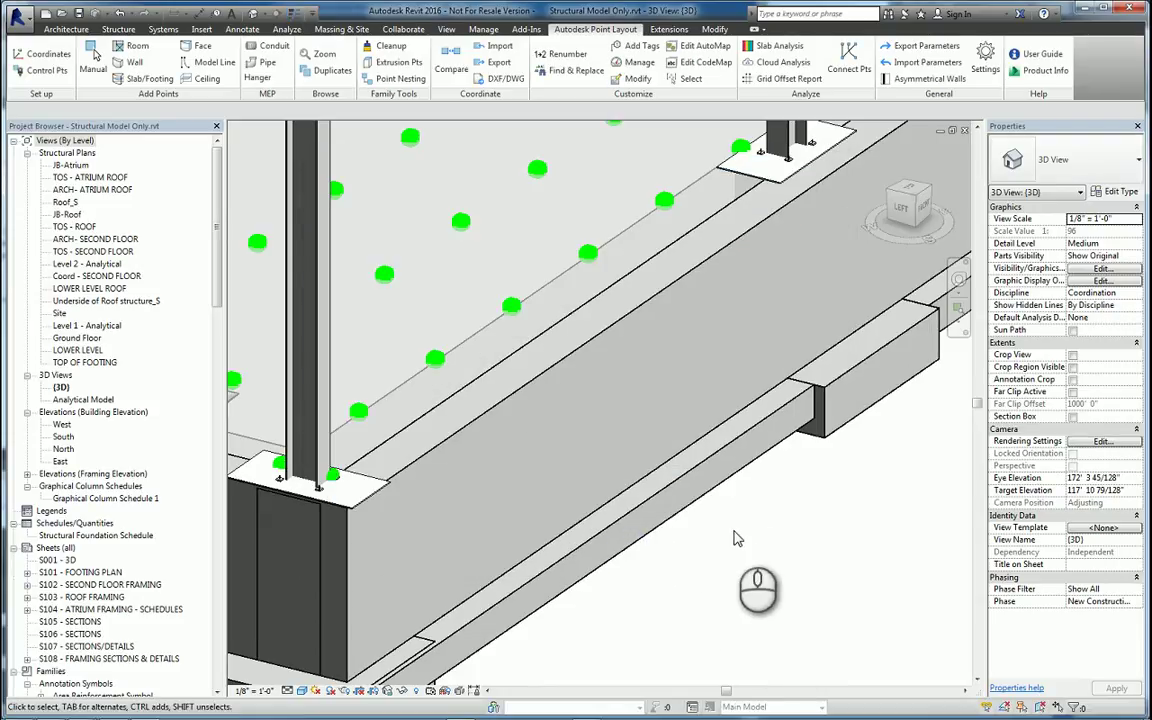
{"action": "scroll", "coordinate": [740, 535], "scroll_direction": "down", "scroll_amount": 5}
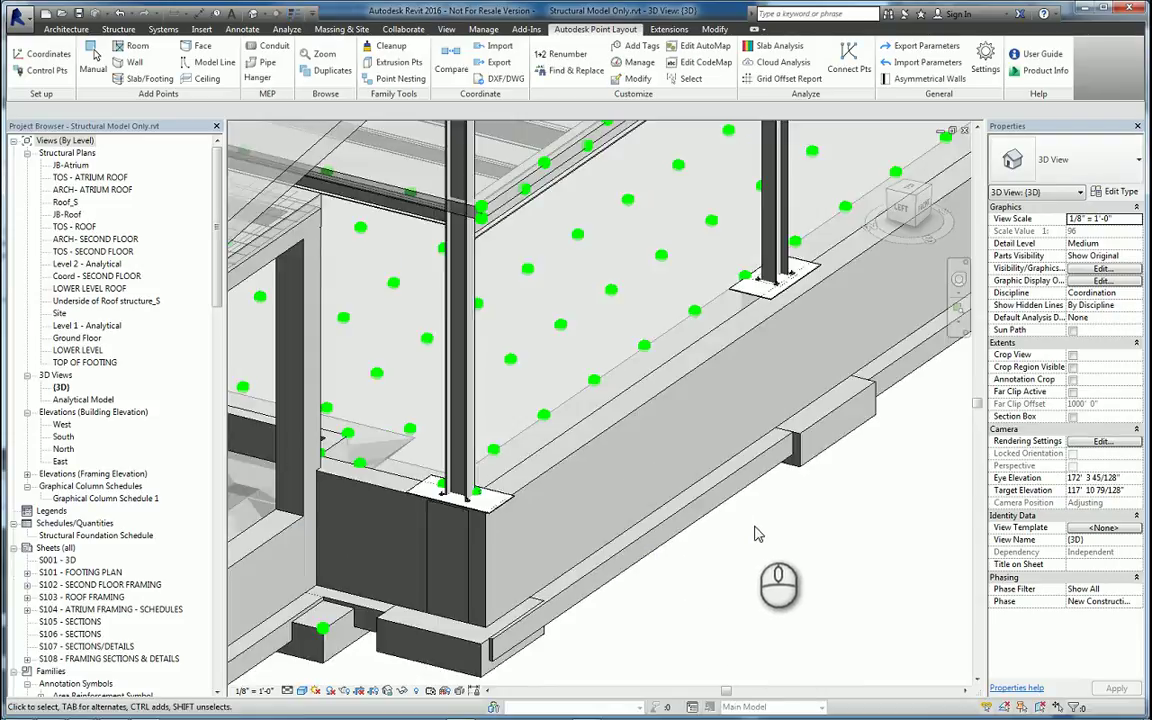
{"action": "scroll", "coordinate": [775, 553], "scroll_direction": "up", "scroll_amount": 5}
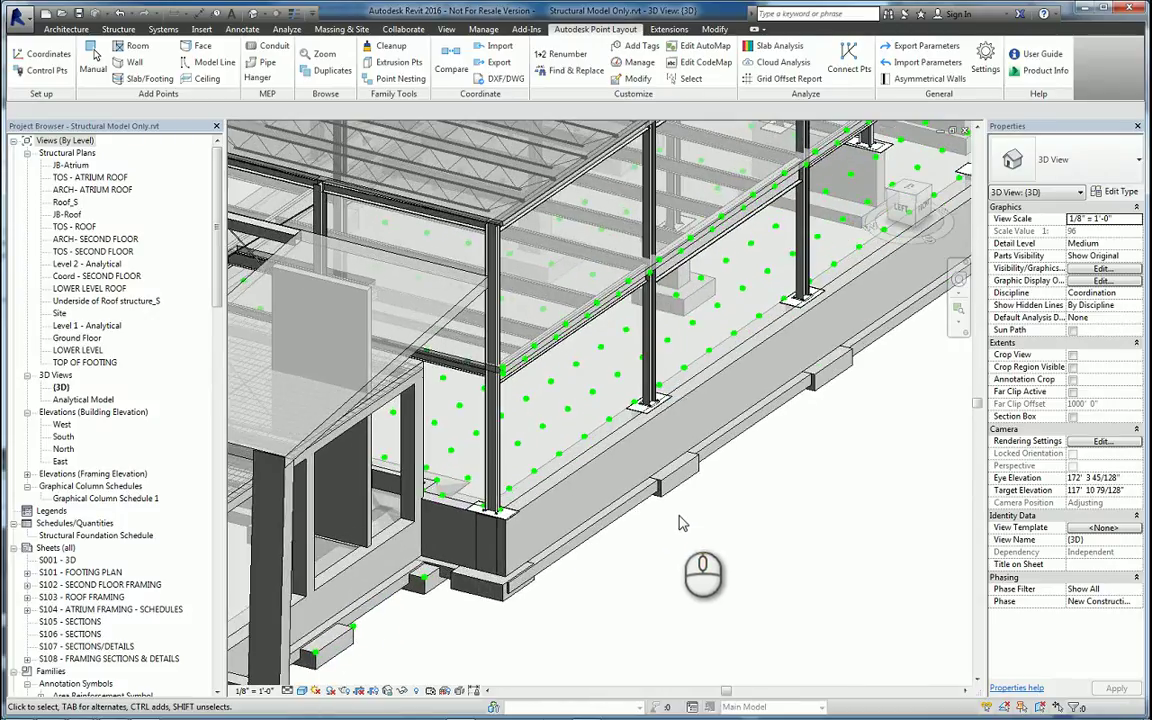
{"action": "middle_click_drag", "start_coordinate": [758, 557], "coordinate": [730, 612]}
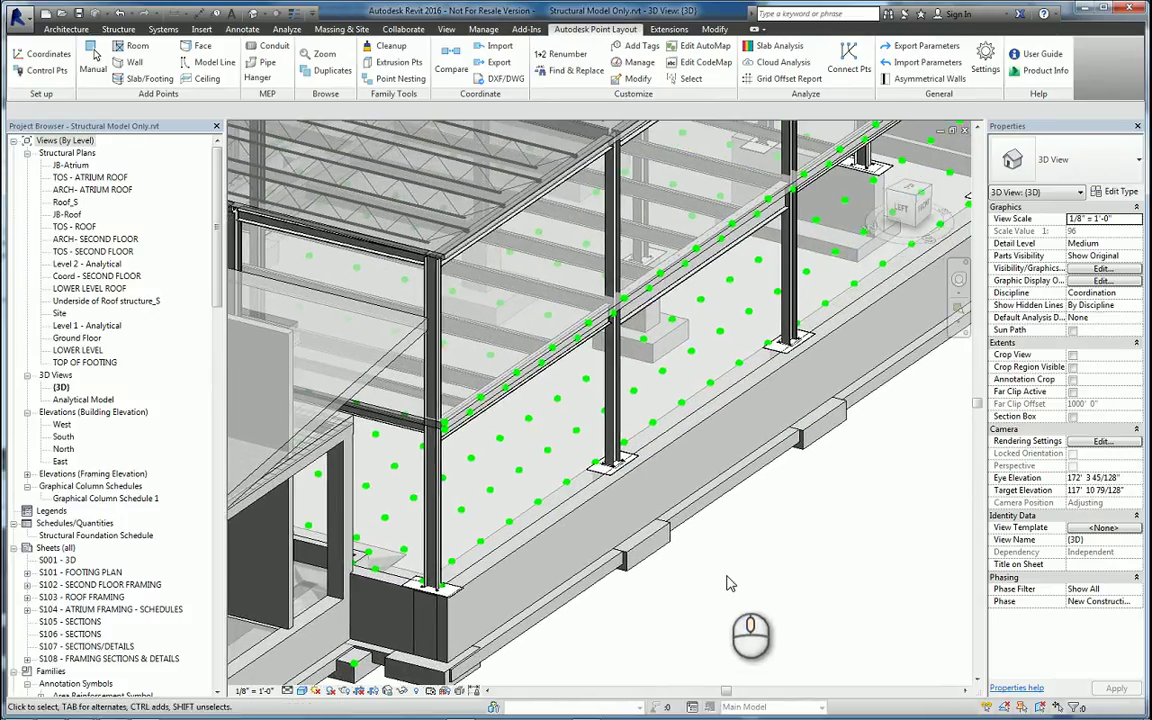